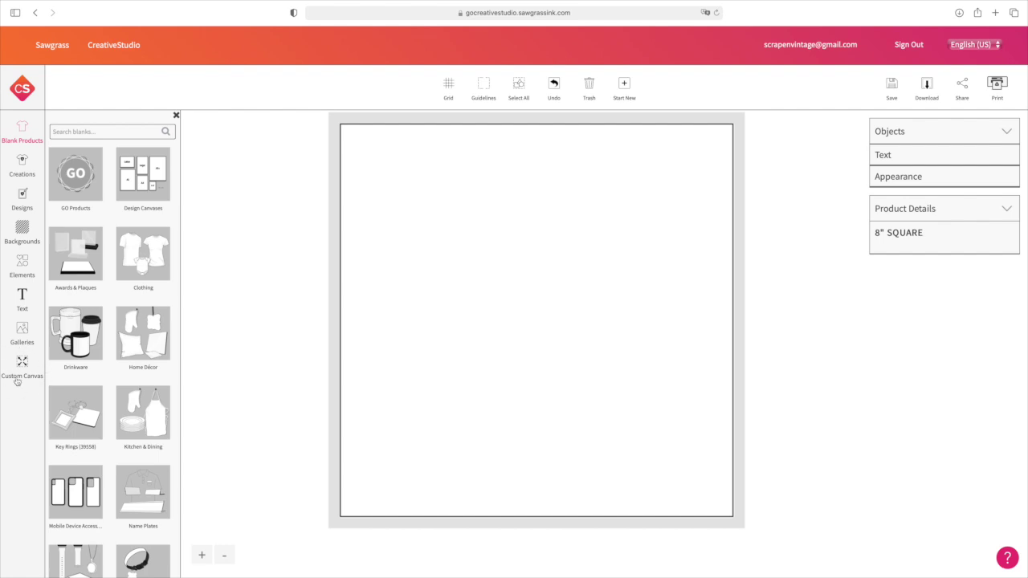
Switch the custom canvas units from mm to inches and select the zero width value
{"action": "left_click", "coordinate": [25, 365]}
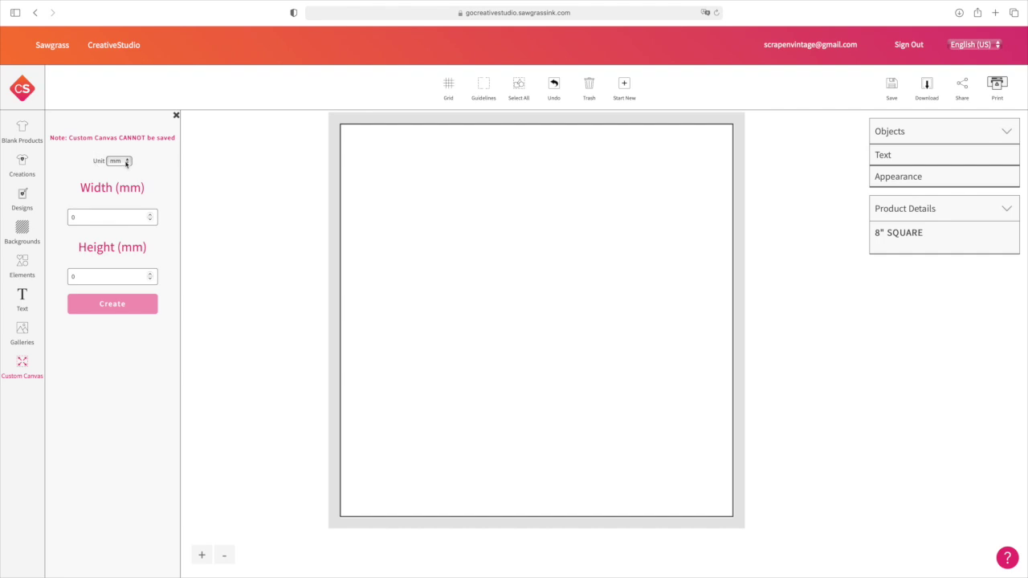
{"action": "left_click", "coordinate": [126, 163]}
{"action": "left_click", "coordinate": [115, 172]}
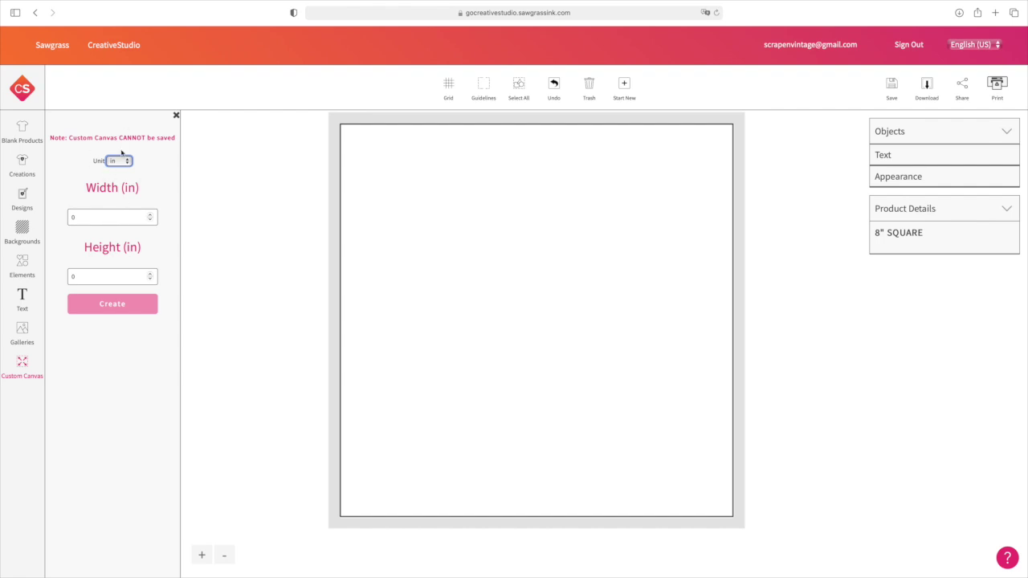
{"action": "left_click", "coordinate": [102, 220]}
{"action": "left_click_drag", "start_coordinate": [96, 219], "coordinate": [54, 215]}
Enter width 9 and height 3.75 inches and create the custom canvas
{"action": "type", "text": "8"}
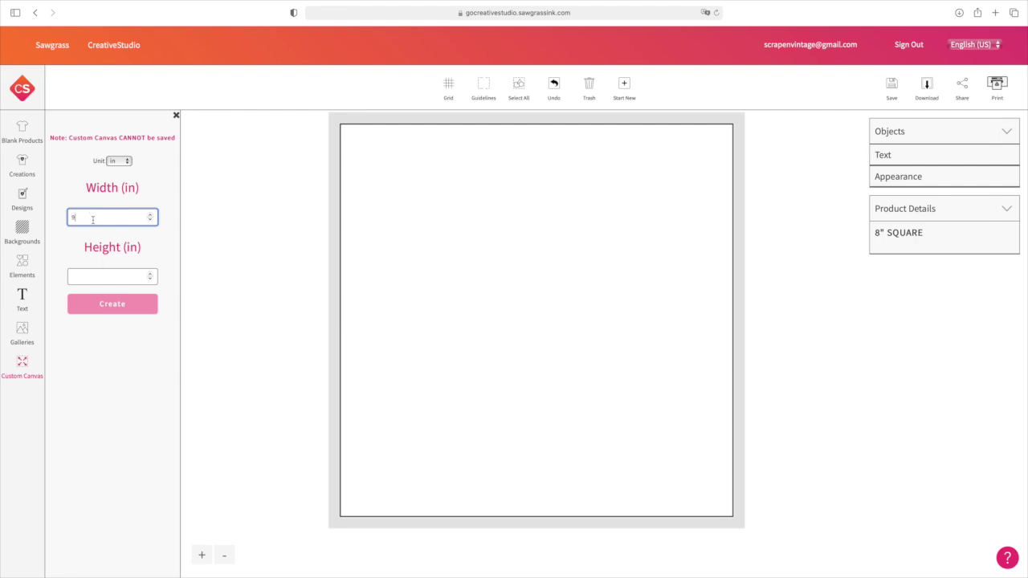
{"action": "left_click", "coordinate": [99, 274]}
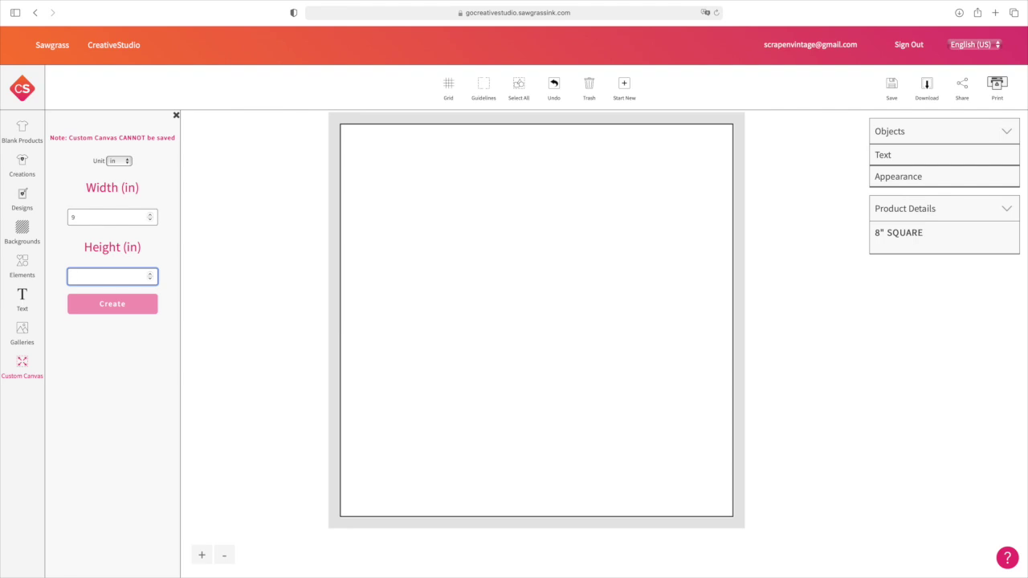
{"action": "type", "text": "3.75"}
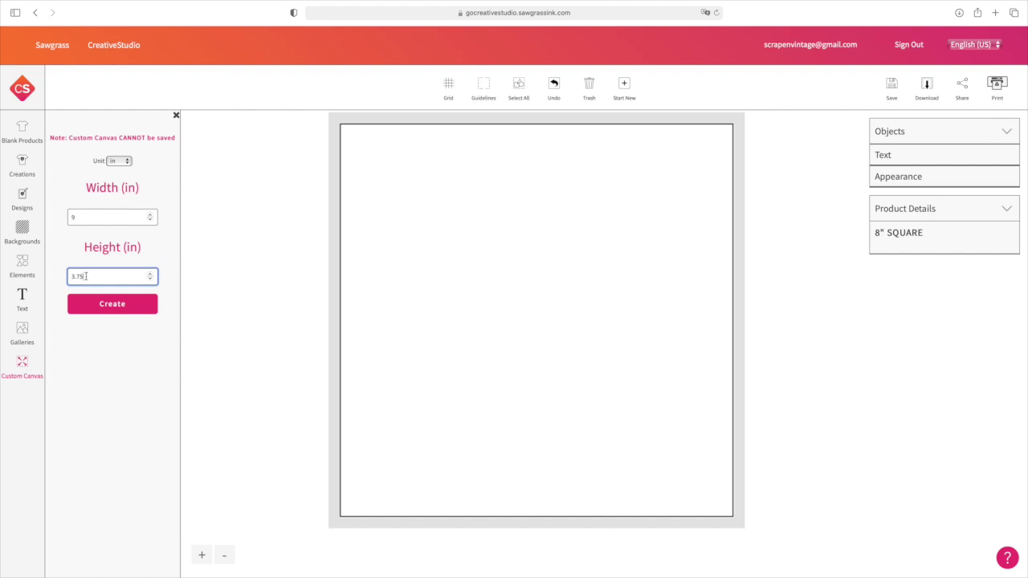
{"action": "left_click", "coordinate": [114, 305]}
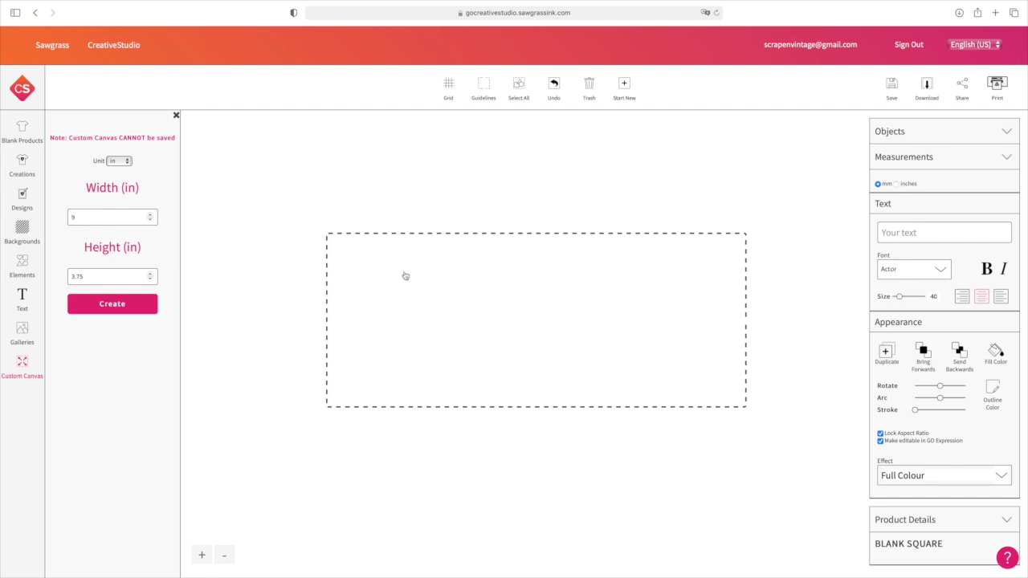
Open the Galleries panel to browse saved images
{"action": "left_click", "coordinate": [23, 330]}
Add the T is for Teacher image, show sizes in inches, shrink it, then delete it
{"action": "left_click", "coordinate": [87, 265]}
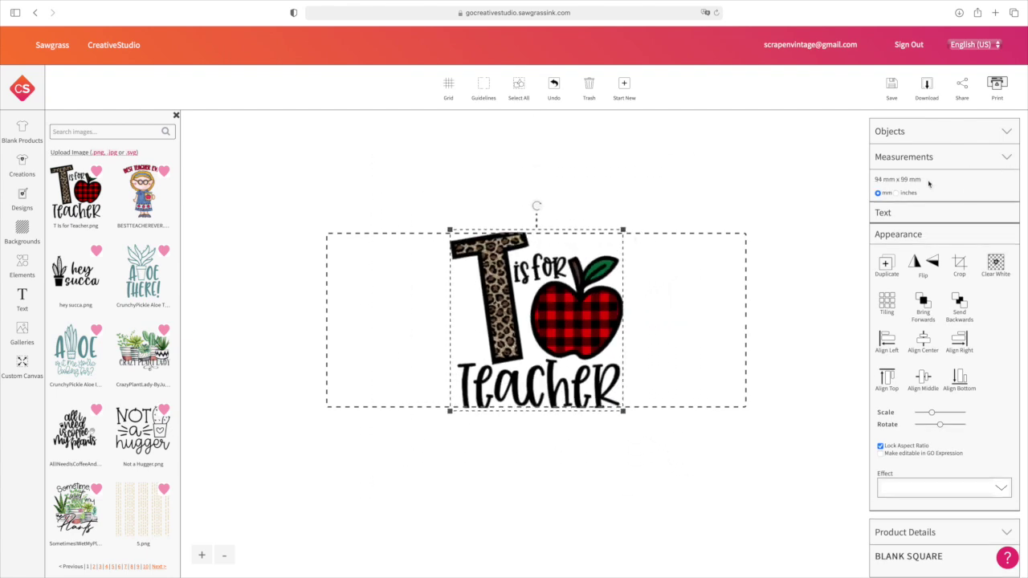
{"action": "left_click", "coordinate": [896, 194]}
{"action": "mouse_move", "coordinate": [624, 231]}
{"action": "left_mouse_down"}
{"action": "mouse_move", "coordinate": [621, 252]}
{"action": "mouse_move", "coordinate": [597, 269]}
{"action": "mouse_move", "coordinate": [598, 258]}
{"action": "left_mouse_up"}
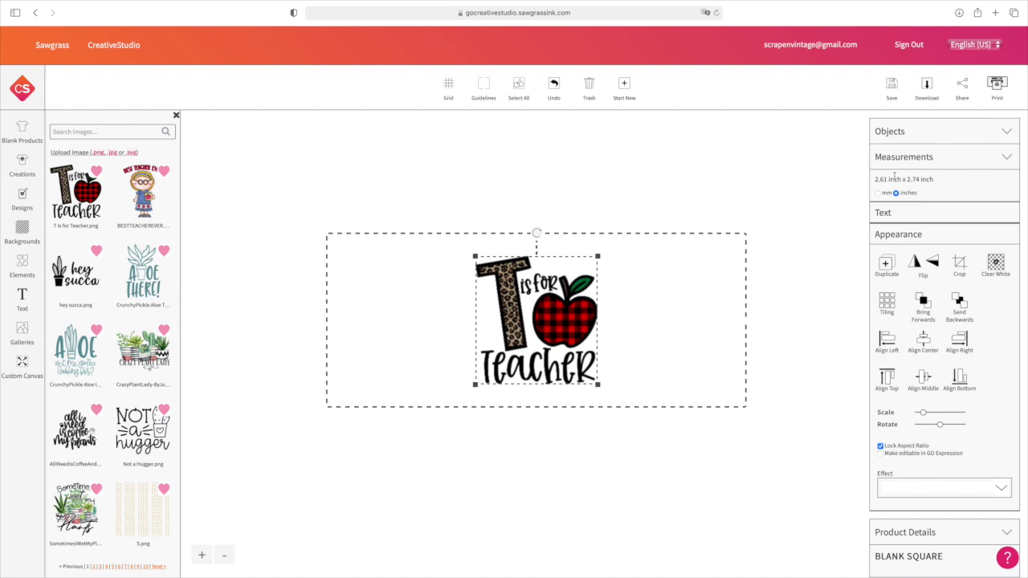
{"action": "left_click", "coordinate": [589, 90]}
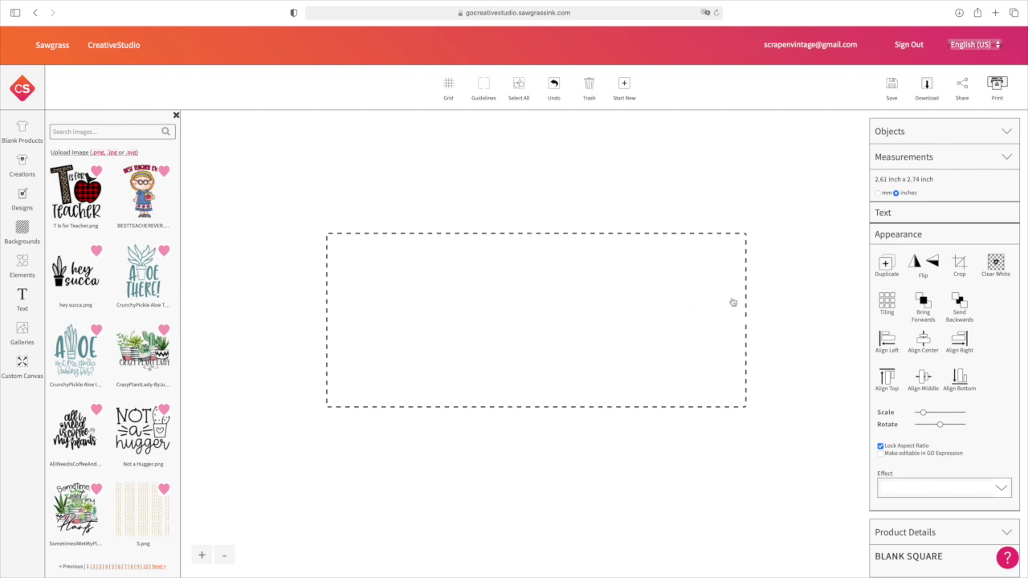
Add the Pencil Sippy Cup image from My Images to the canvas
{"action": "left_click", "coordinate": [21, 338]}
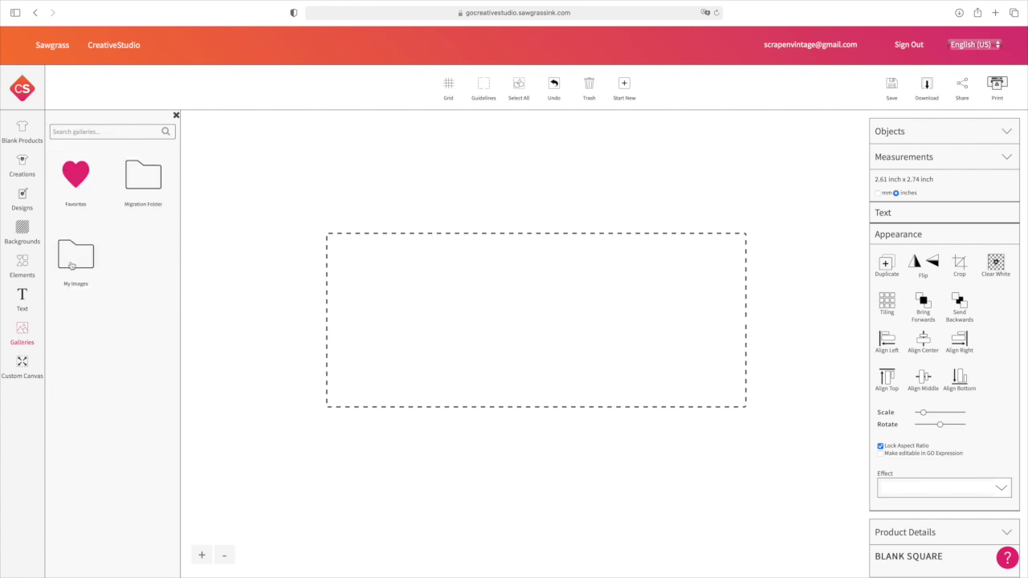
{"action": "left_click", "coordinate": [72, 265]}
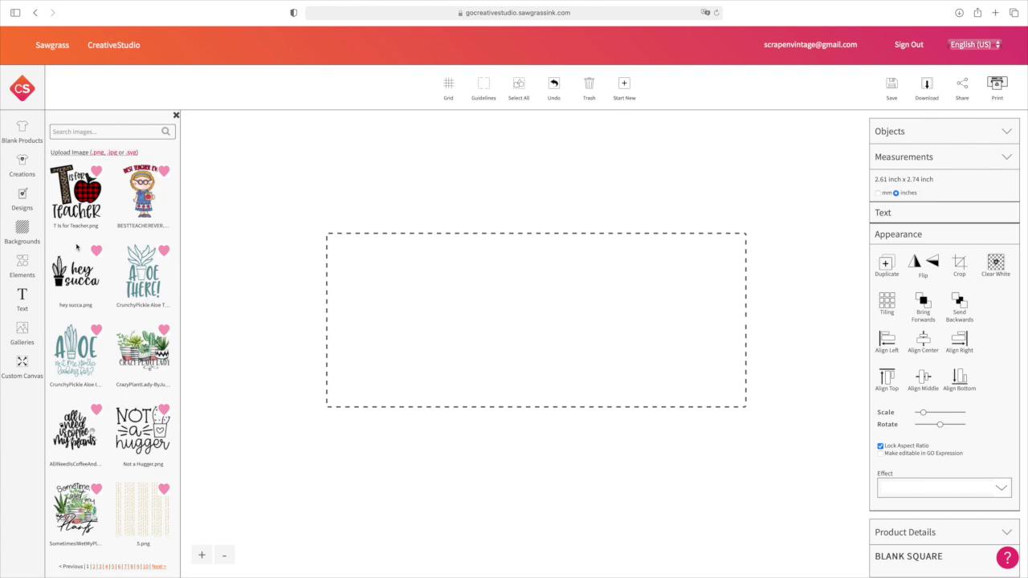
{"action": "scroll", "coordinate": [76, 253], "scroll_direction": "down", "scroll_amount": 5}
{"action": "scroll", "coordinate": [74, 257], "scroll_direction": "down", "scroll_amount": 3}
{"action": "scroll", "coordinate": [73, 261], "scroll_direction": "down", "scroll_amount": 5}
{"action": "scroll", "coordinate": [72, 266], "scroll_direction": "down", "scroll_amount": 8}
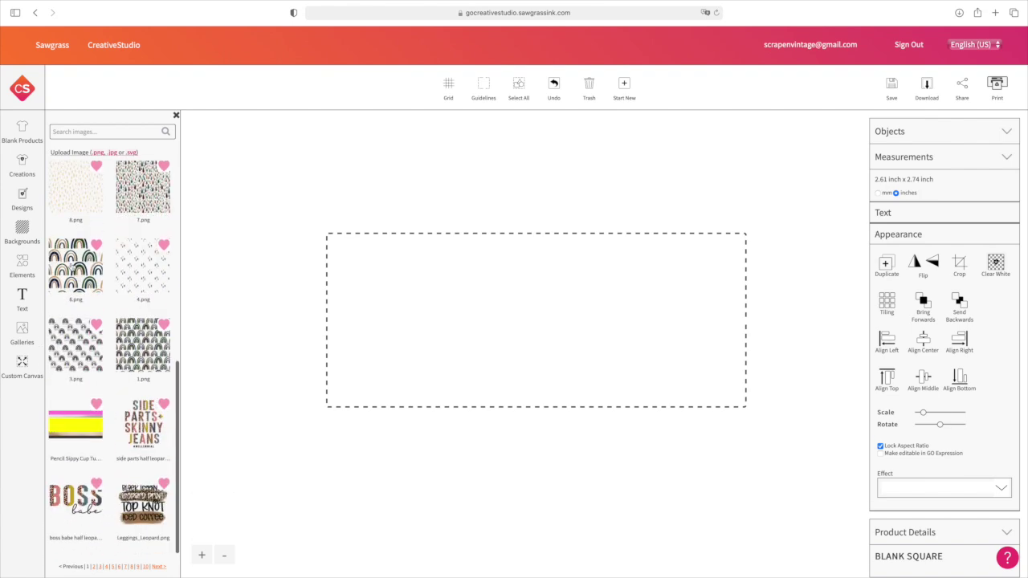
{"action": "left_click", "coordinate": [66, 434]}
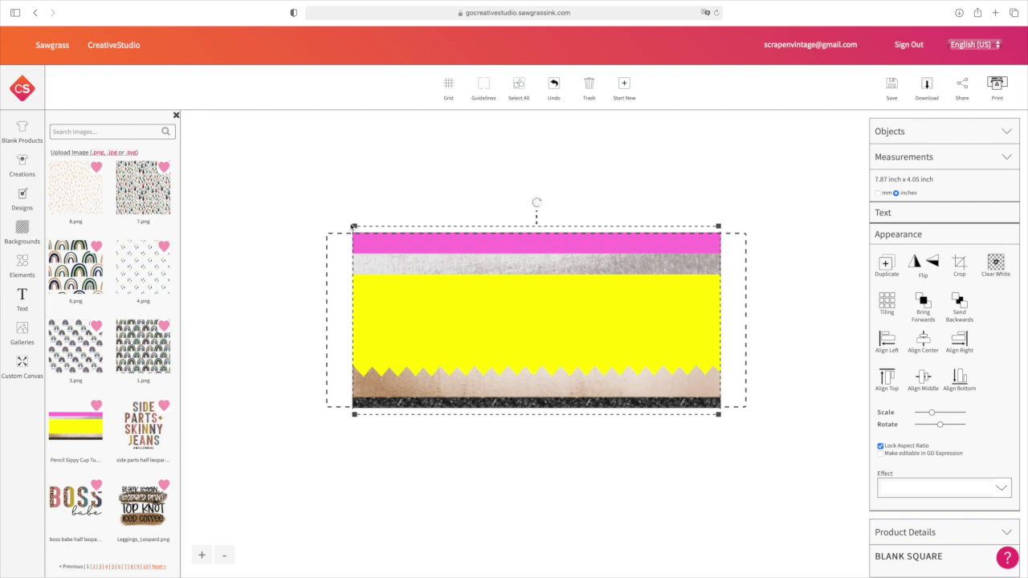
Unlock the aspect ratio and stretch the pencil design to 9.35 by 3.83 inches
{"action": "mouse_move", "coordinate": [354, 227]}
{"action": "left_mouse_down"}
{"action": "mouse_move", "coordinate": [302, 190]}
{"action": "mouse_move", "coordinate": [381, 220]}
{"action": "mouse_move", "coordinate": [363, 208]}
{"action": "left_mouse_up"}
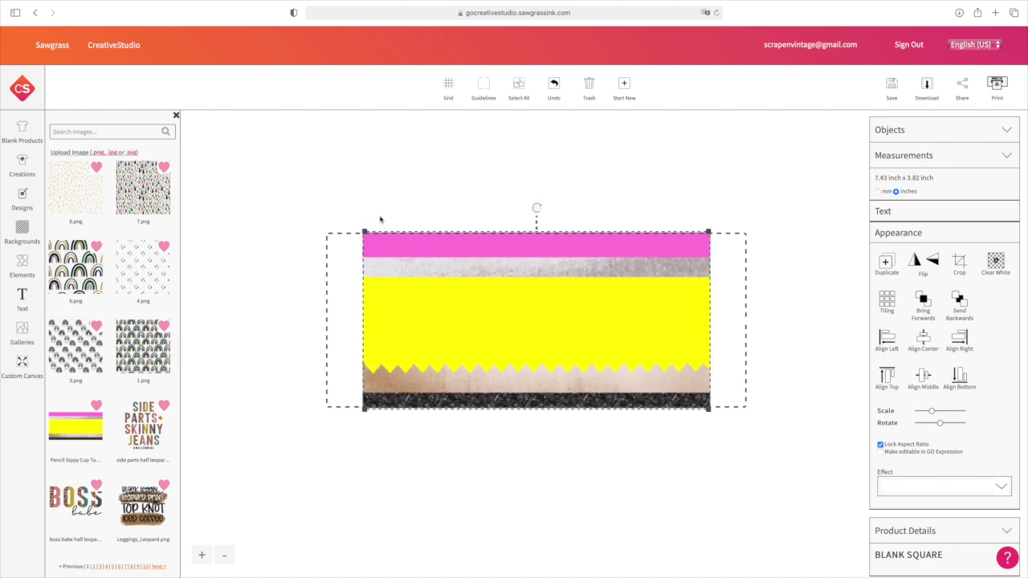
{"action": "left_click", "coordinate": [880, 445]}
{"action": "left_click_drag", "start_coordinate": [710, 234], "coordinate": [782, 236]}
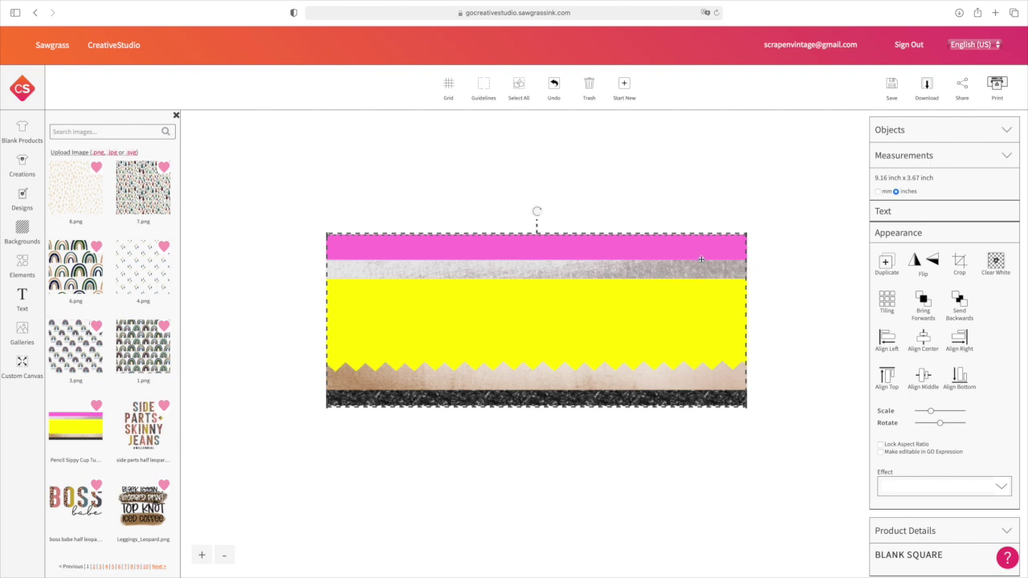
{"action": "left_click_drag", "start_coordinate": [687, 271], "coordinate": [684, 271]}
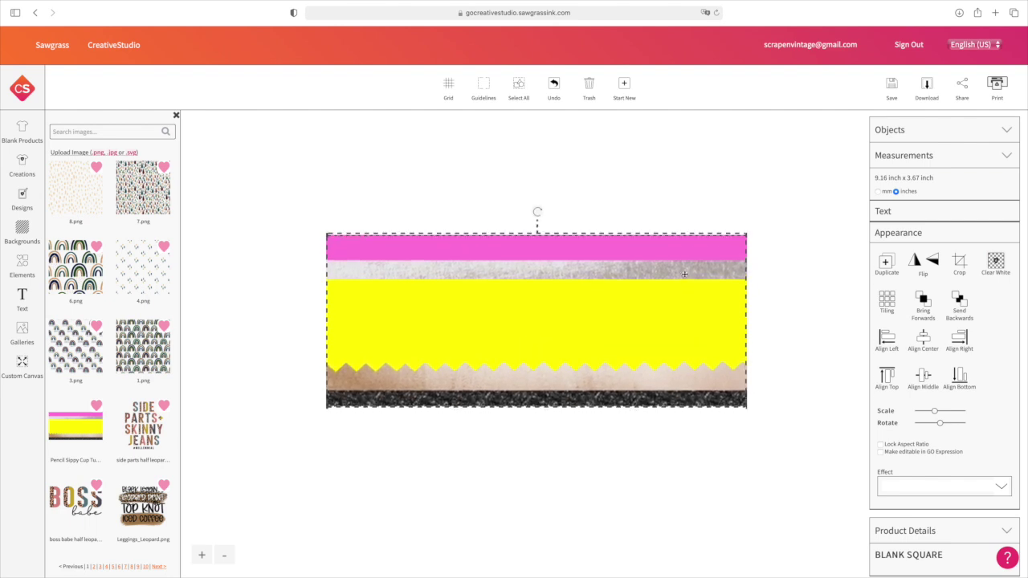
{"action": "left_click_drag", "start_coordinate": [684, 271], "coordinate": [685, 275]}
{"action": "left_click", "coordinate": [554, 88]}
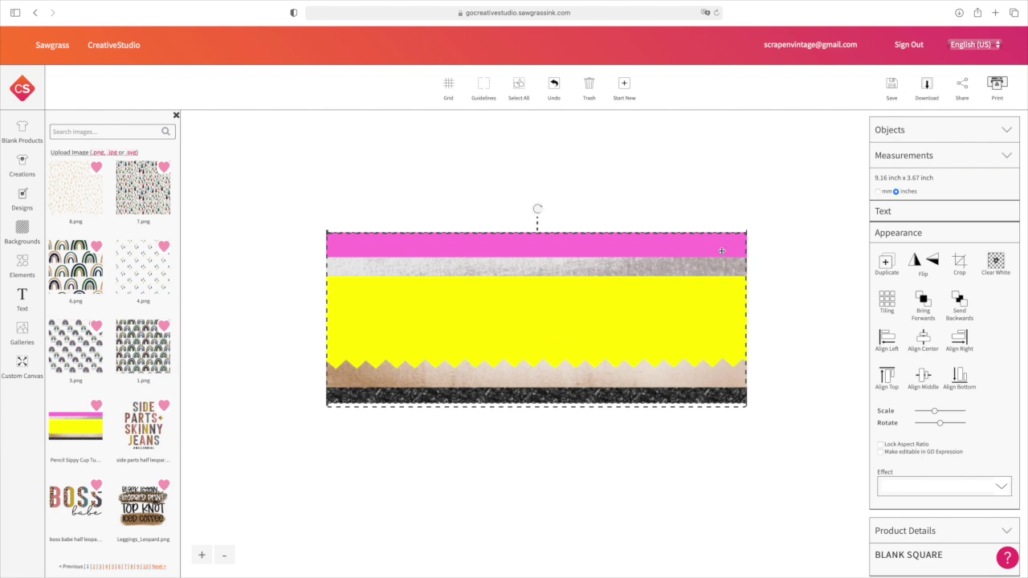
{"action": "scroll", "coordinate": [714, 359], "scroll_direction": "up", "scroll_amount": 1}
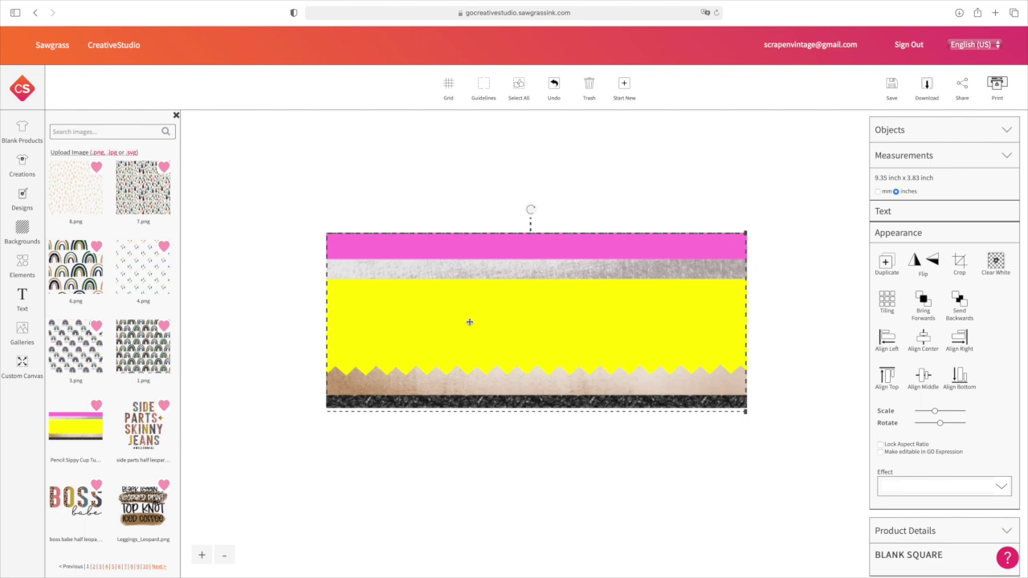
{"action": "left_click", "coordinate": [994, 88]}
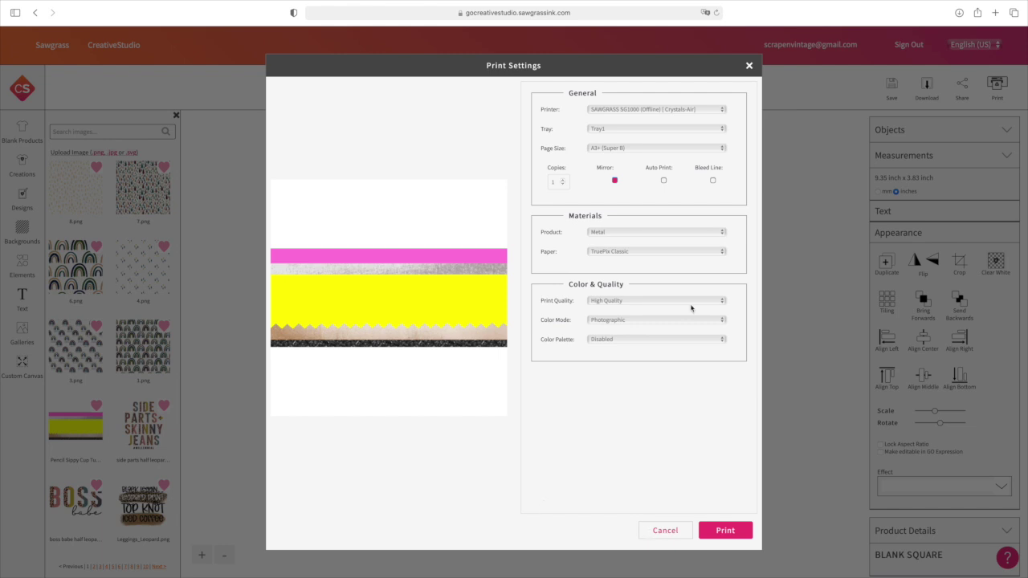
Print the wrap on the SG1000 with US Letter, Ceramic Mug and Vivid colour
{"action": "left_click", "coordinate": [710, 110]}
{"action": "left_click", "coordinate": [704, 130]}
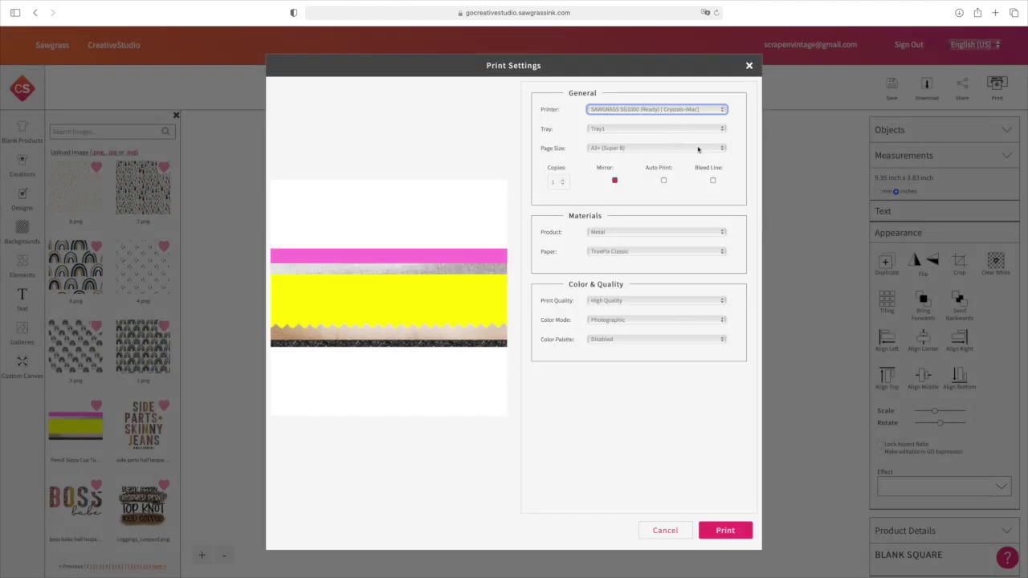
{"action": "left_click", "coordinate": [698, 150]}
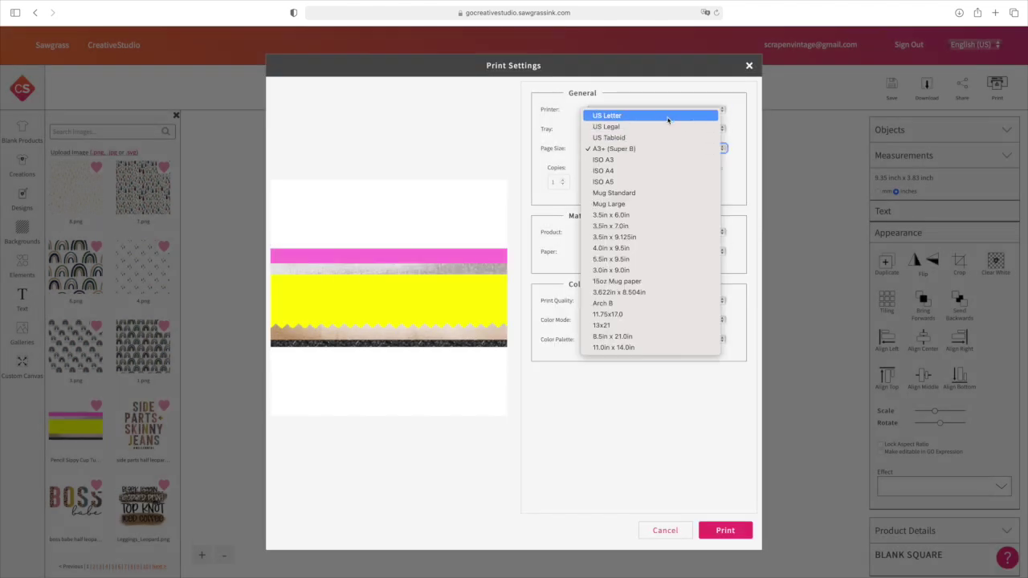
{"action": "left_click", "coordinate": [665, 121]}
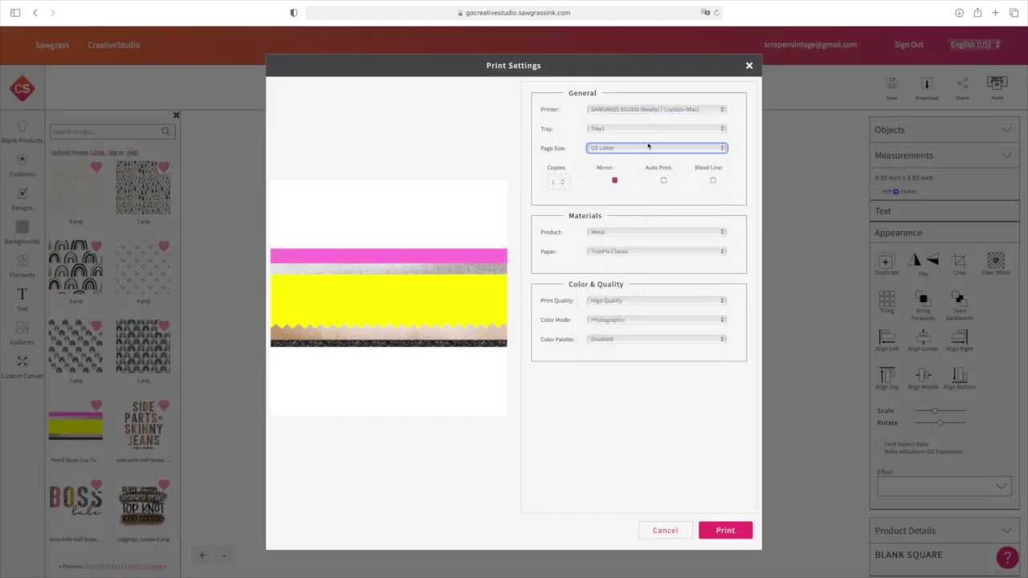
{"action": "left_click", "coordinate": [669, 232]}
{"action": "left_click", "coordinate": [661, 255]}
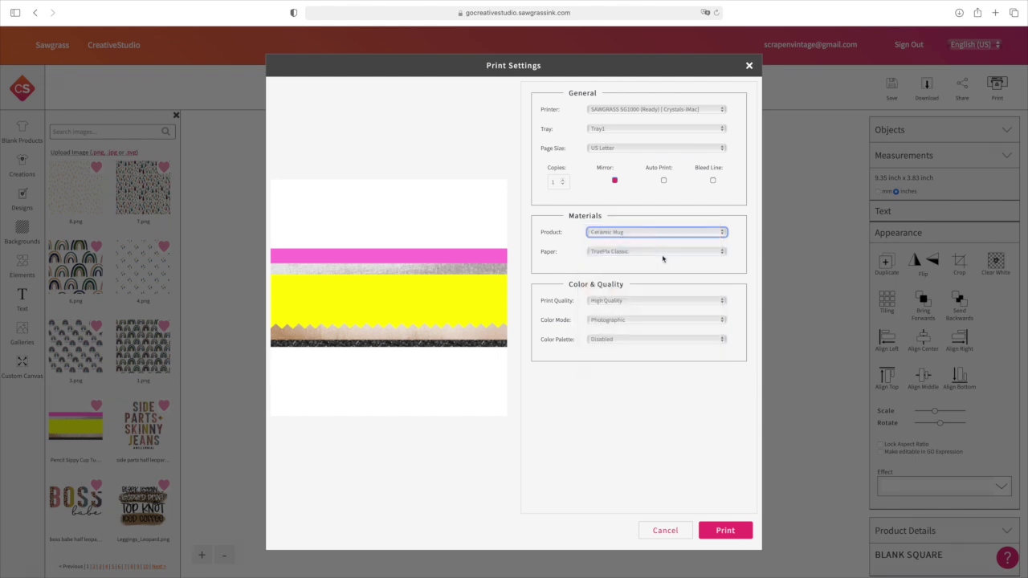
{"action": "left_click", "coordinate": [652, 319]}
{"action": "left_click", "coordinate": [648, 335]}
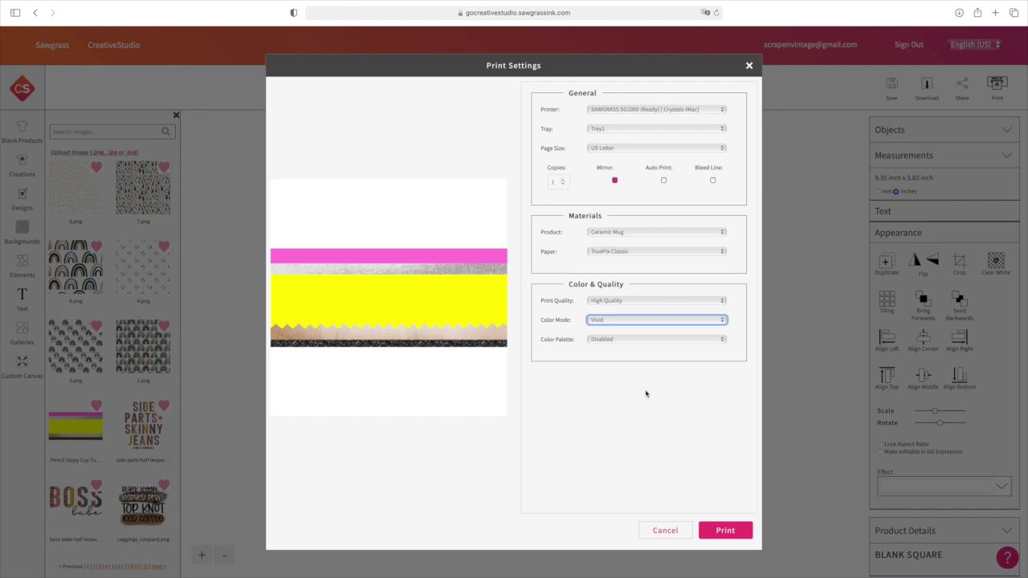
{"action": "left_click", "coordinate": [726, 532]}
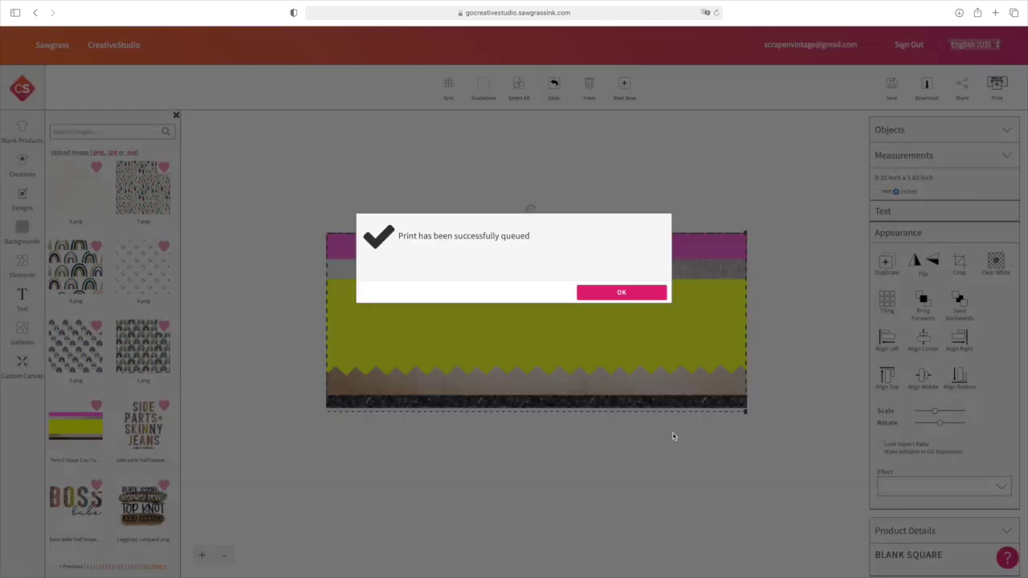
{"action": "left_click", "coordinate": [638, 294]}
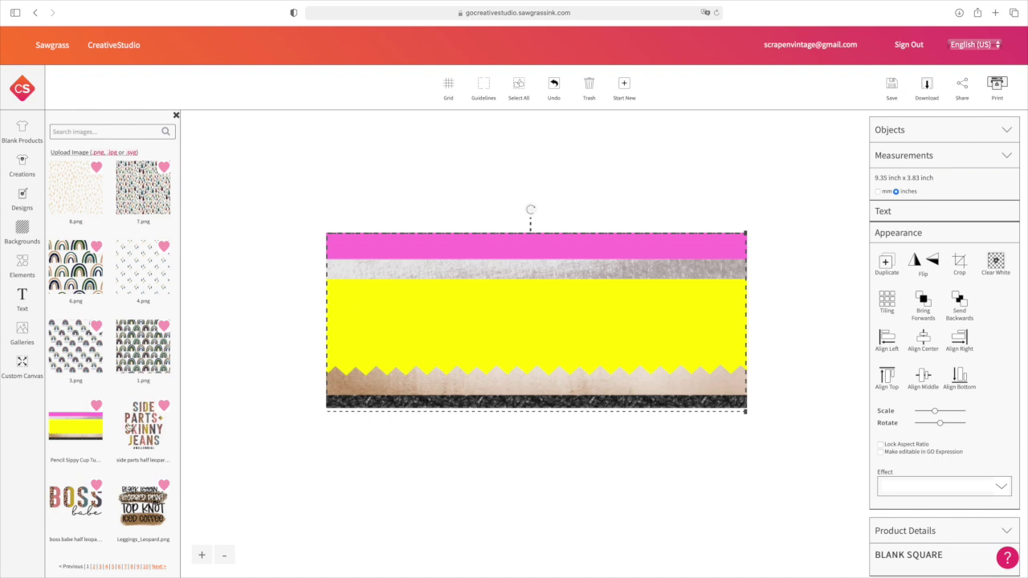
Scroll through the uploaded image library to find other designs
{"action": "scroll", "coordinate": [120, 441], "scroll_direction": "down", "scroll_amount": 5}
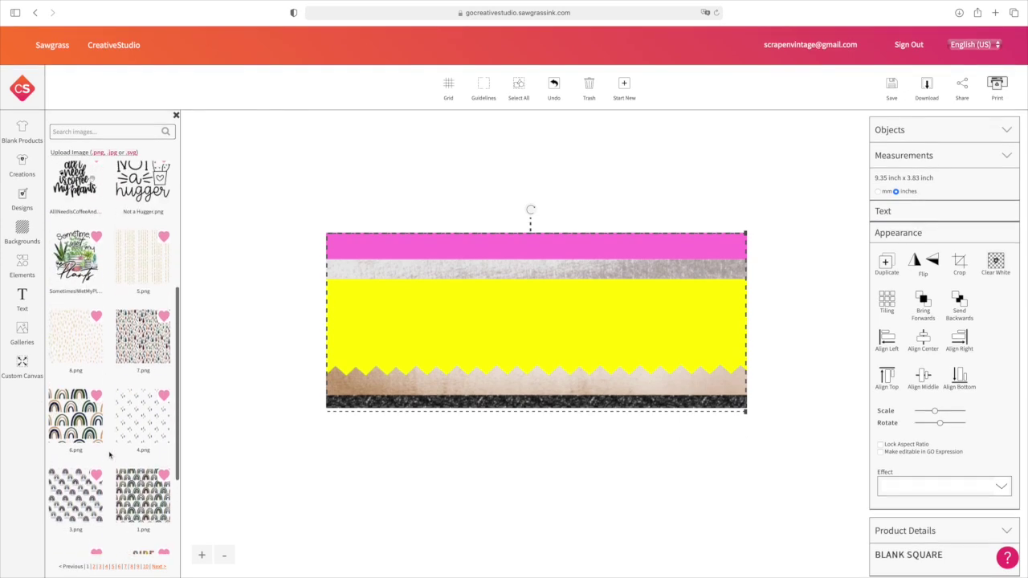
{"action": "scroll", "coordinate": [110, 456], "scroll_direction": "down", "scroll_amount": 5}
Add the T is for Teacher graphic, shrink it, and move it to the wrap's left end
{"action": "scroll", "coordinate": [110, 455], "scroll_direction": "up", "scroll_amount": 1}
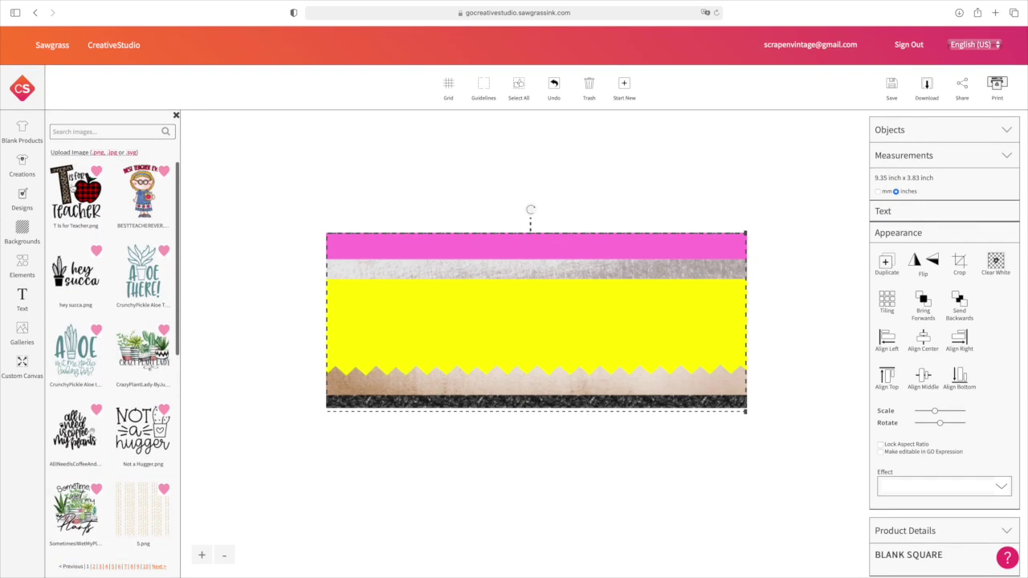
{"action": "left_click", "coordinate": [75, 199]}
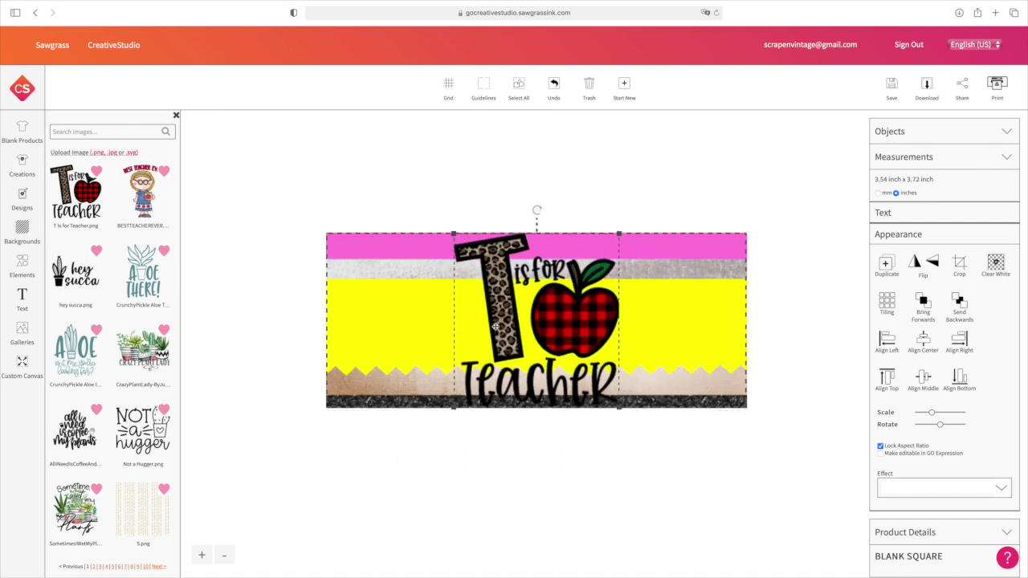
{"action": "left_click_drag", "start_coordinate": [572, 327], "coordinate": [451, 331]}
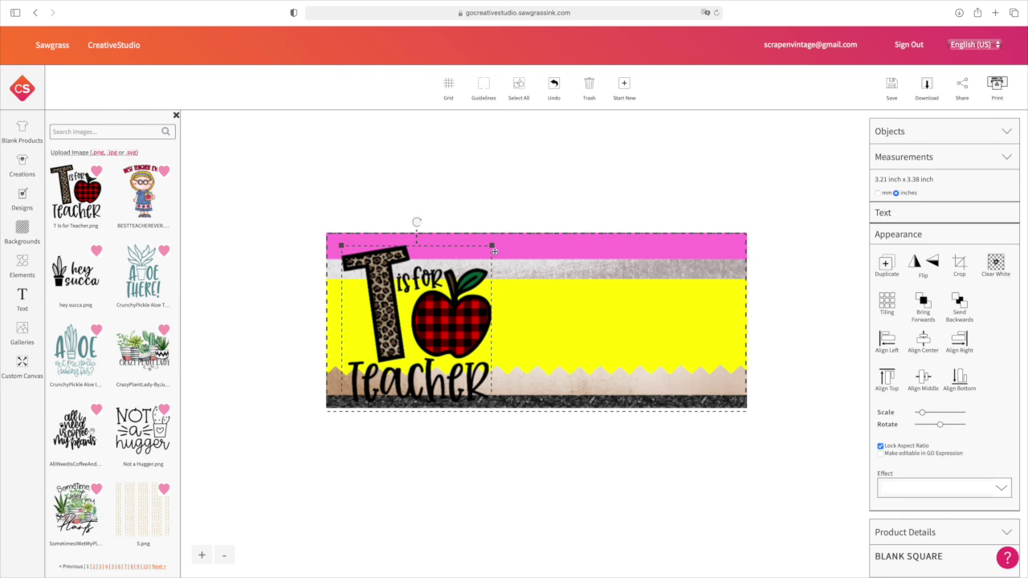
{"action": "left_click_drag", "start_coordinate": [491, 245], "coordinate": [475, 263]}
{"action": "left_click_drag", "start_coordinate": [432, 306], "coordinate": [448, 299]}
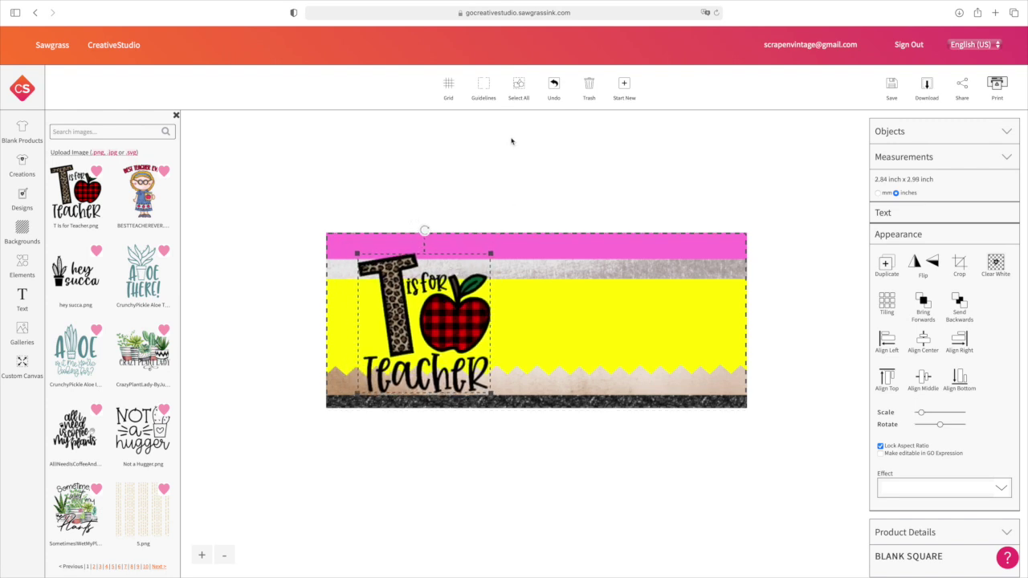
Fine-tune the graphic's position against the alignment grid, then hide the grid
{"action": "left_click", "coordinate": [446, 82]}
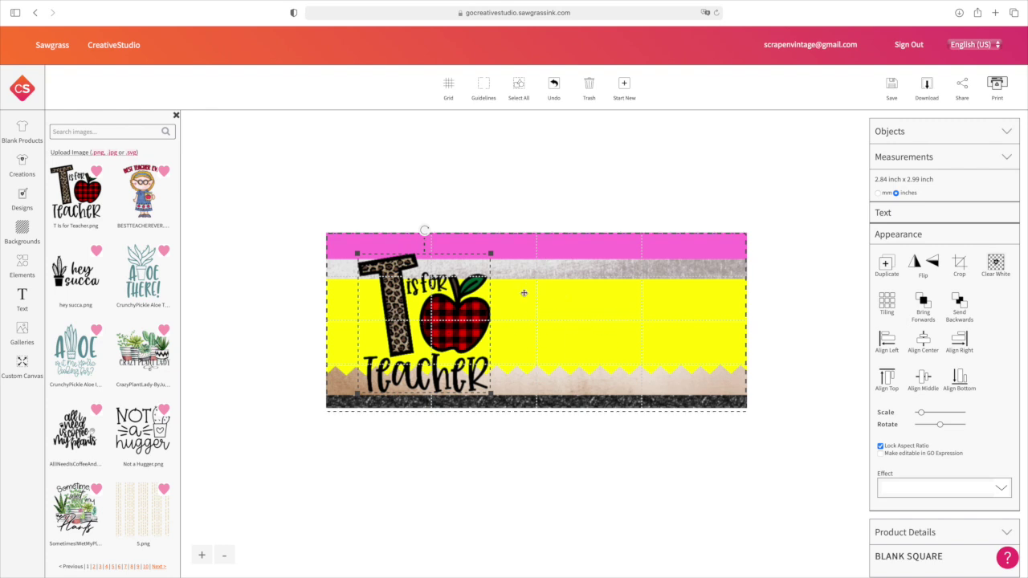
{"action": "left_click", "coordinate": [480, 306]}
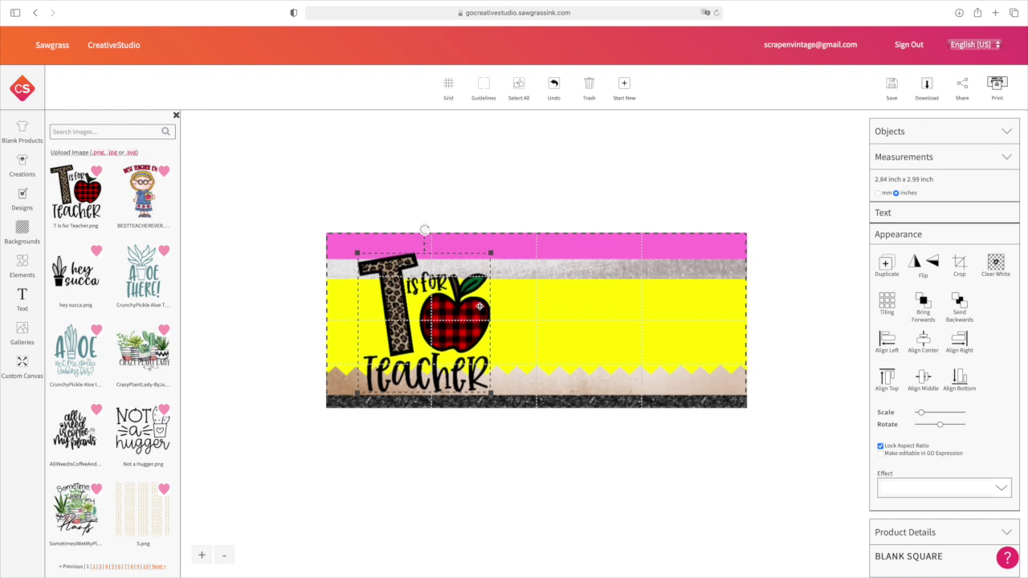
{"action": "left_click_drag", "start_coordinate": [480, 306], "coordinate": [478, 303]}
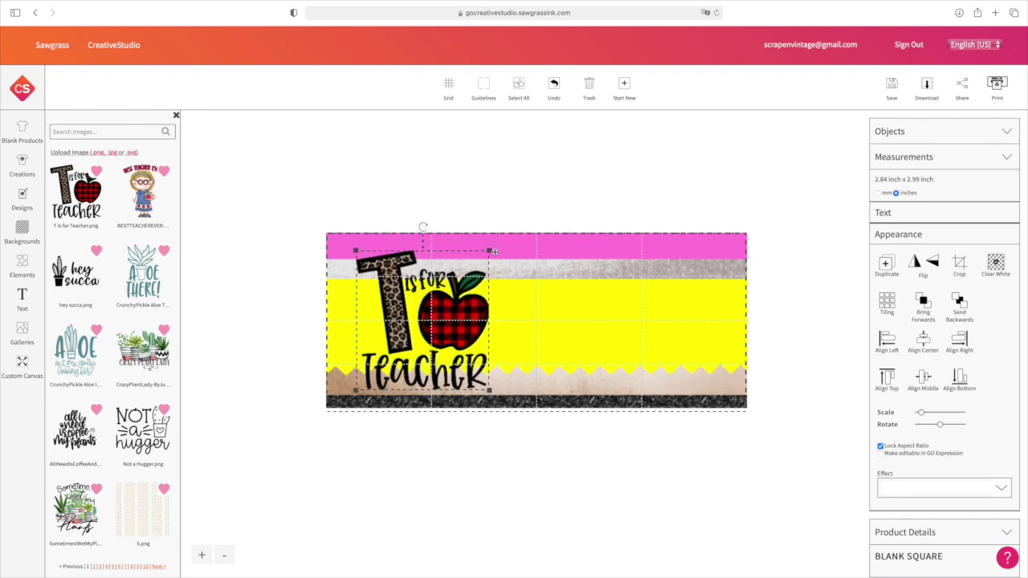
{"action": "left_click", "coordinate": [450, 83]}
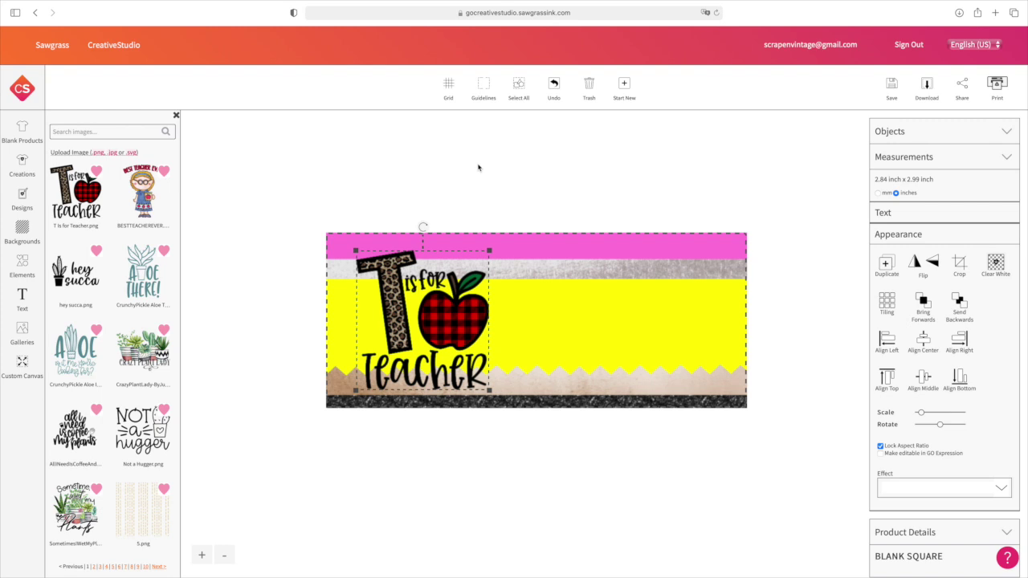
{"action": "left_click", "coordinate": [23, 294]}
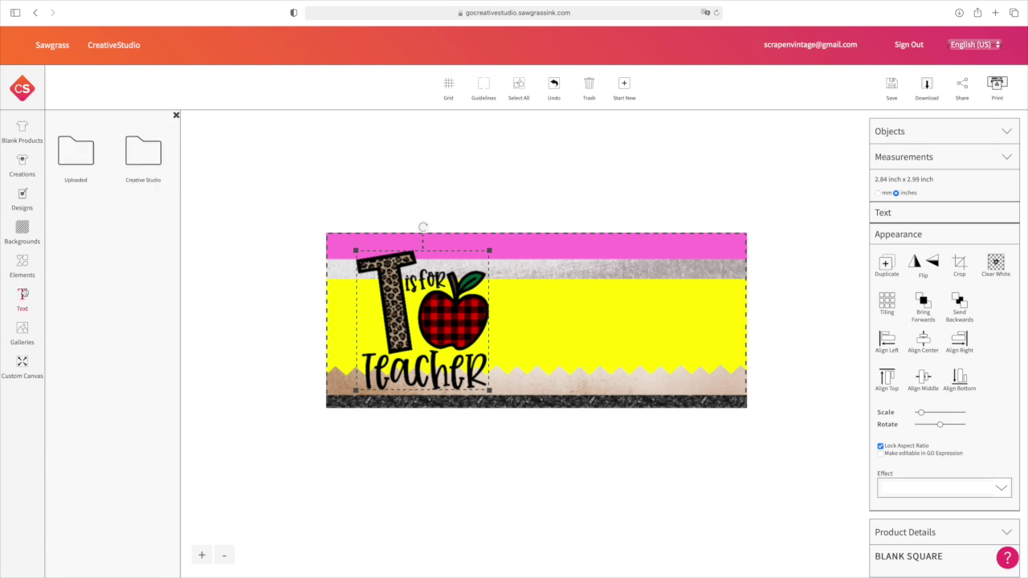
Add a Khalid Book text box reading 'Mrs. Thomas'
{"action": "left_click", "coordinate": [87, 156]}
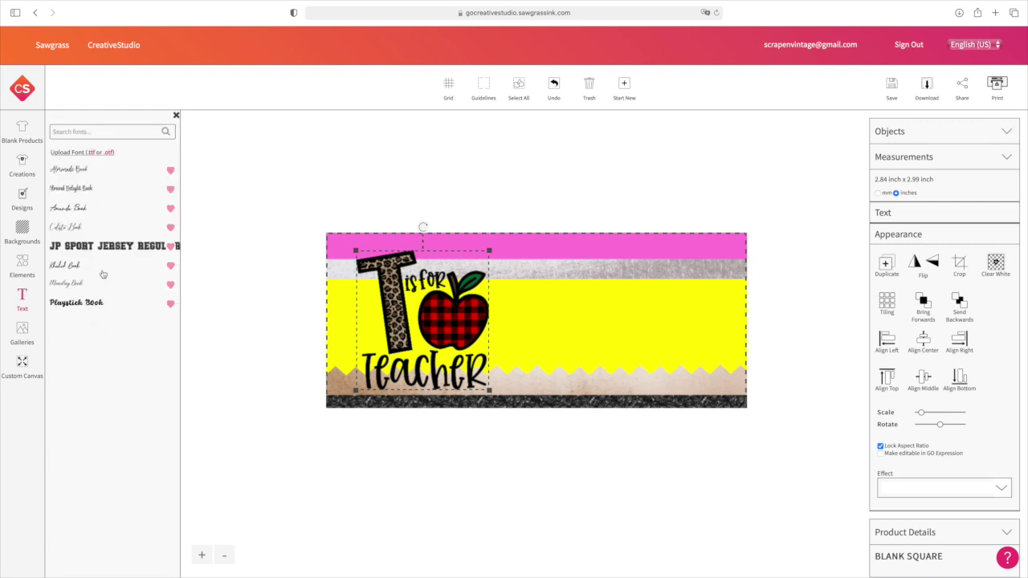
{"action": "left_click", "coordinate": [65, 271]}
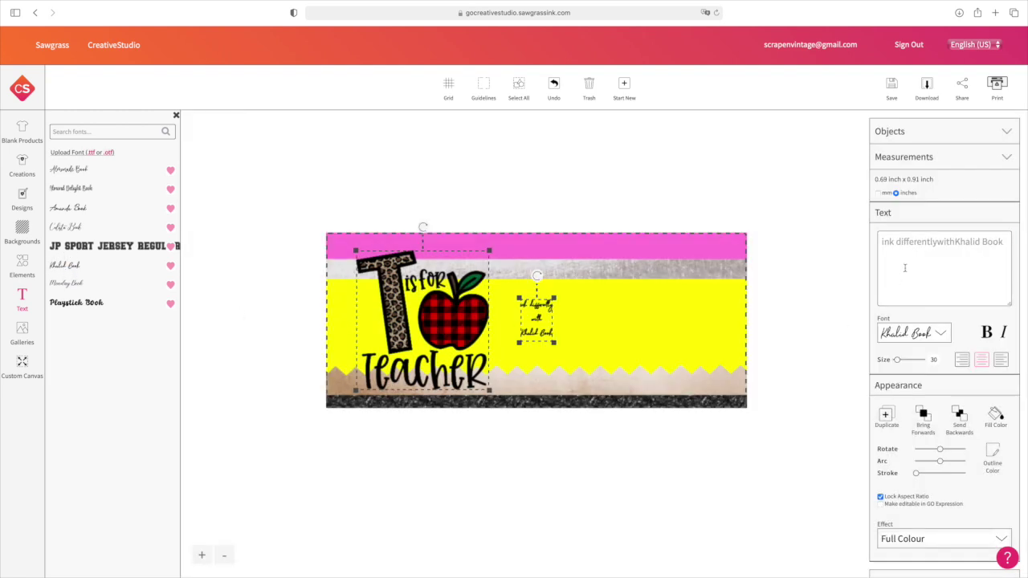
{"action": "left_click", "coordinate": [906, 266]}
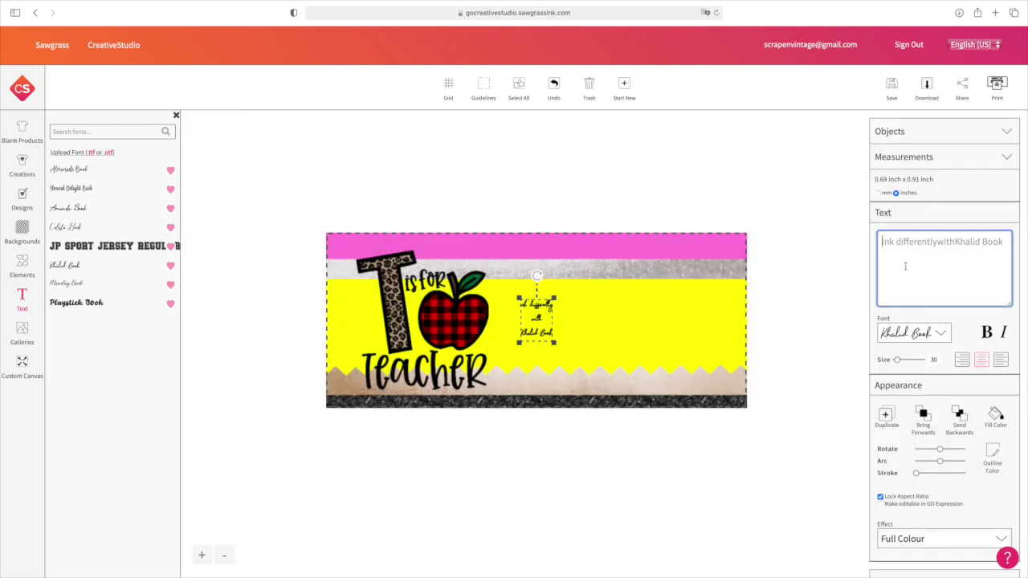
{"action": "type", "text": "Mrs"}
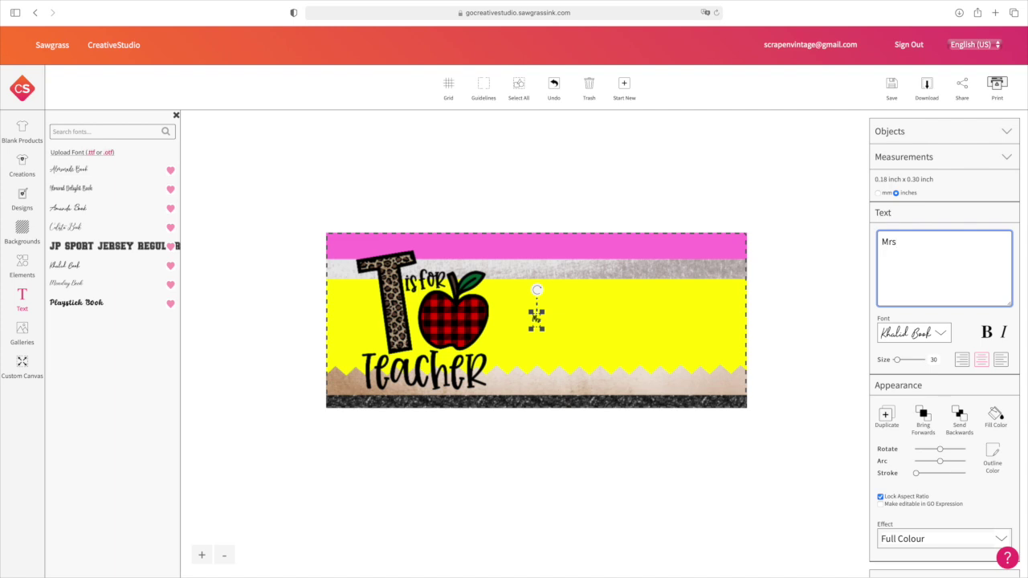
{"action": "type", "text": ". Thomas"}
Resize the Mrs. Thomas text and align it on the yellow band's right using the grid
{"action": "mouse_move", "coordinate": [554, 328]}
{"action": "left_mouse_down"}
{"action": "mouse_move", "coordinate": [572, 337]}
{"action": "mouse_move", "coordinate": [602, 289]}
{"action": "mouse_move", "coordinate": [724, 293]}
{"action": "left_mouse_up"}
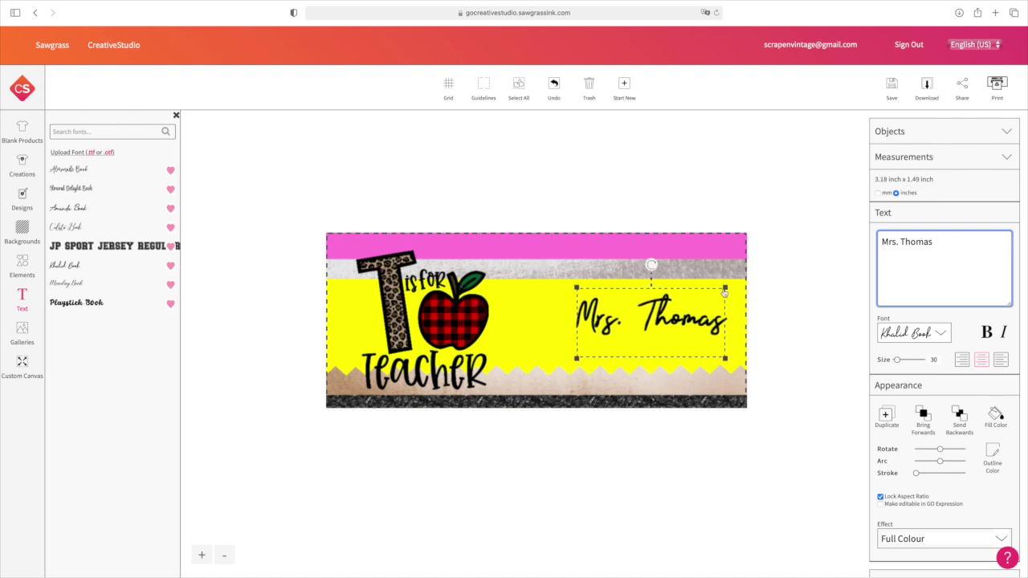
{"action": "left_click_drag", "start_coordinate": [725, 293], "coordinate": [722, 295]}
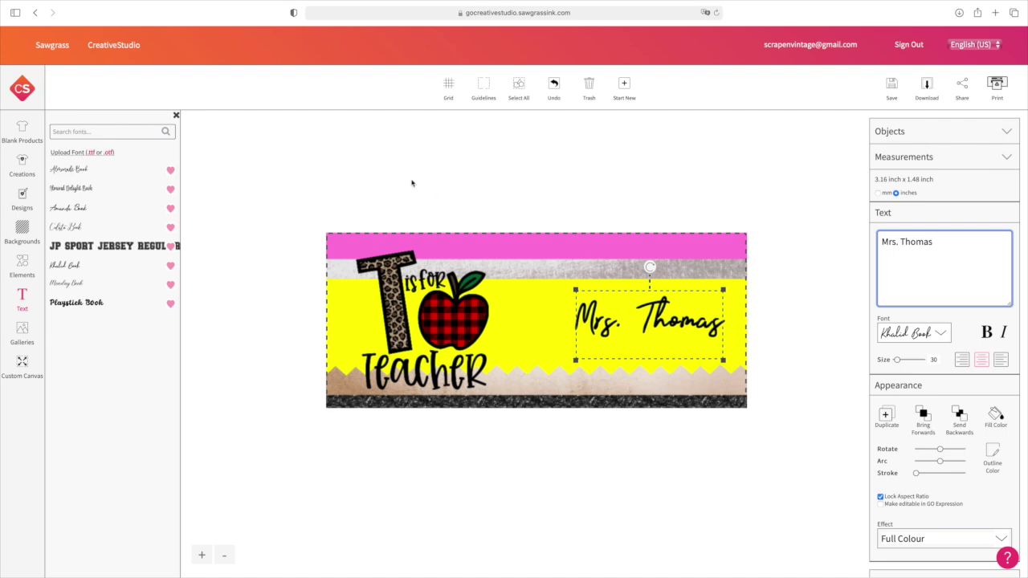
{"action": "left_click", "coordinate": [449, 88]}
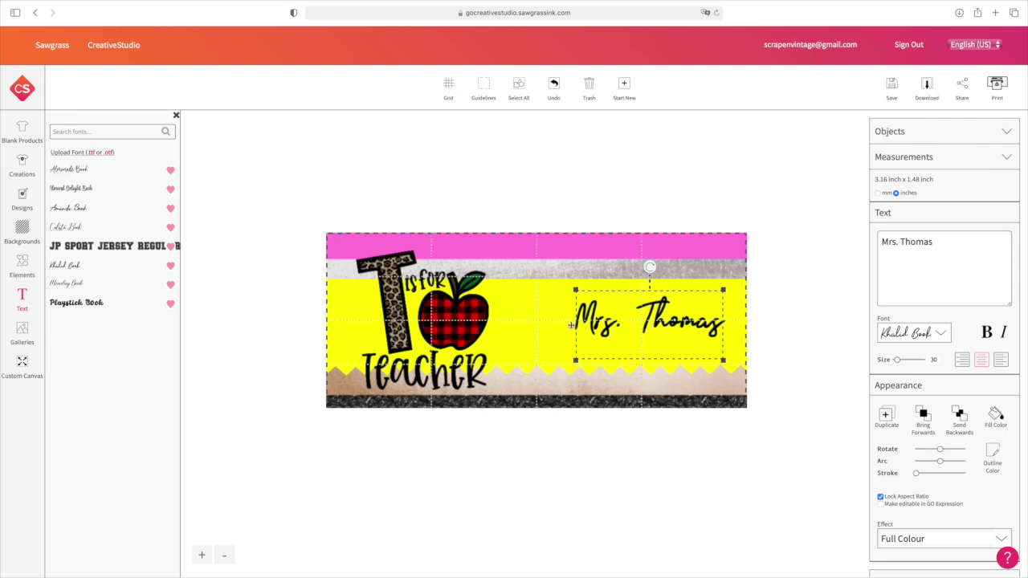
{"action": "left_click_drag", "start_coordinate": [655, 308], "coordinate": [651, 310]}
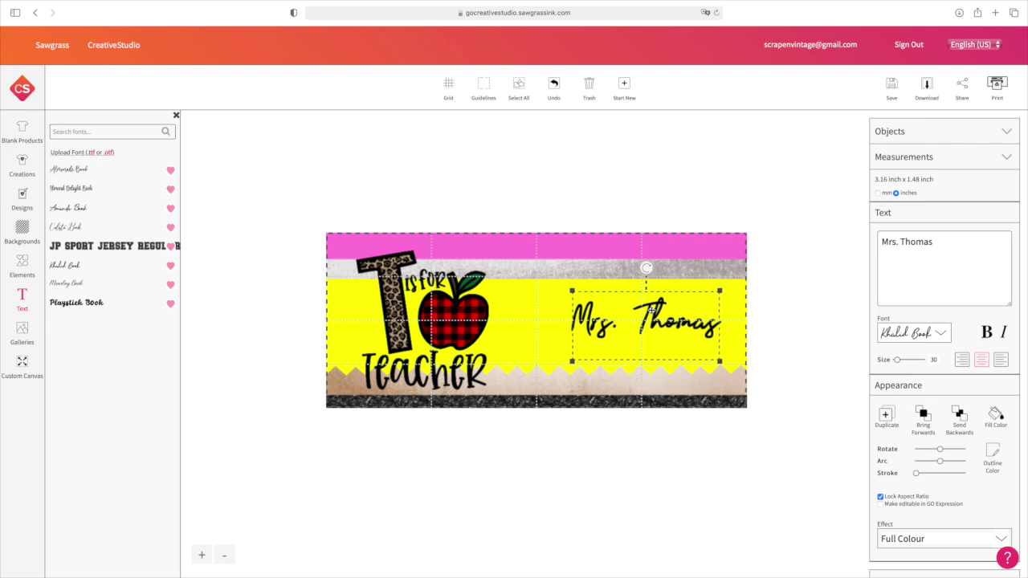
{"action": "left_click", "coordinate": [450, 88]}
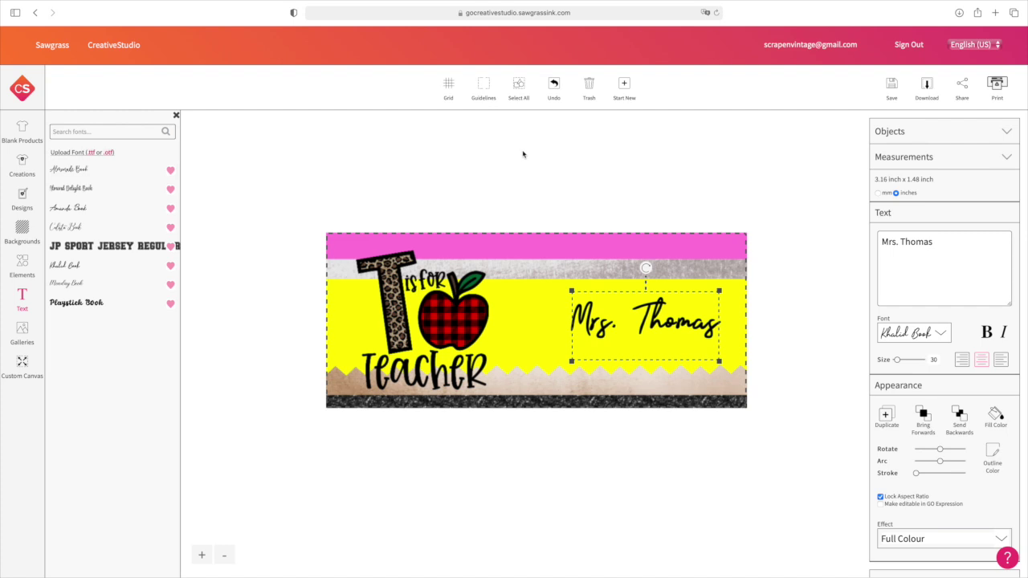
{"action": "left_click", "coordinate": [998, 86]}
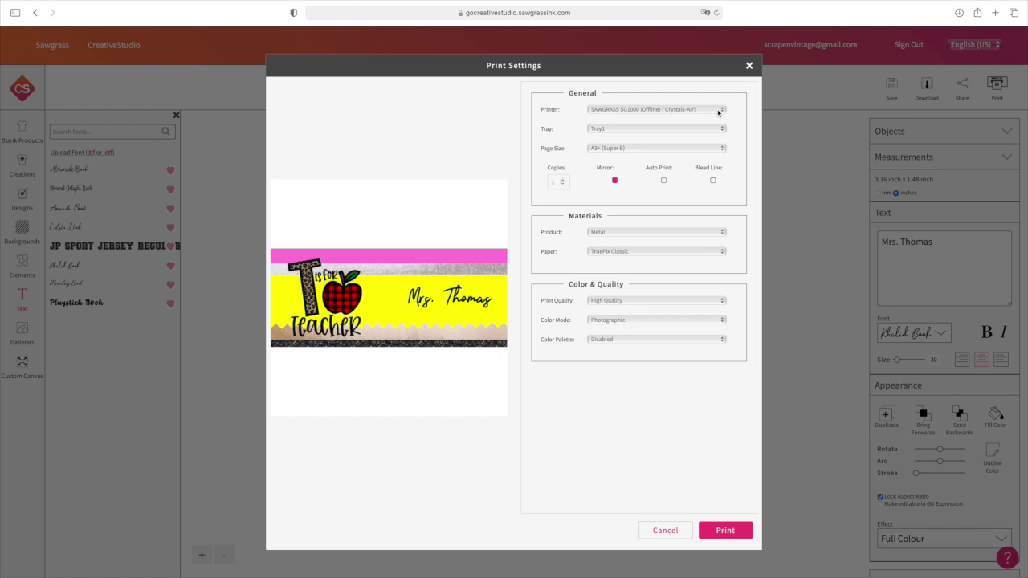
Print the pencil wrap on the SAWGRASS SG1000 as US Letter, Ceramic Mug, Vivid colour
{"action": "left_click", "coordinate": [718, 112]}
{"action": "left_click", "coordinate": [707, 128]}
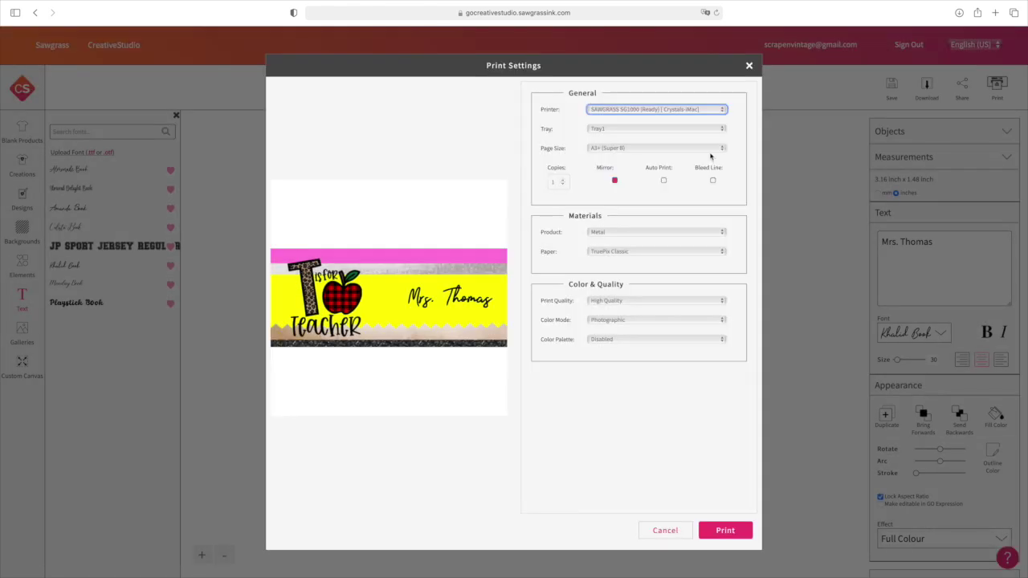
{"action": "left_click", "coordinate": [711, 151]}
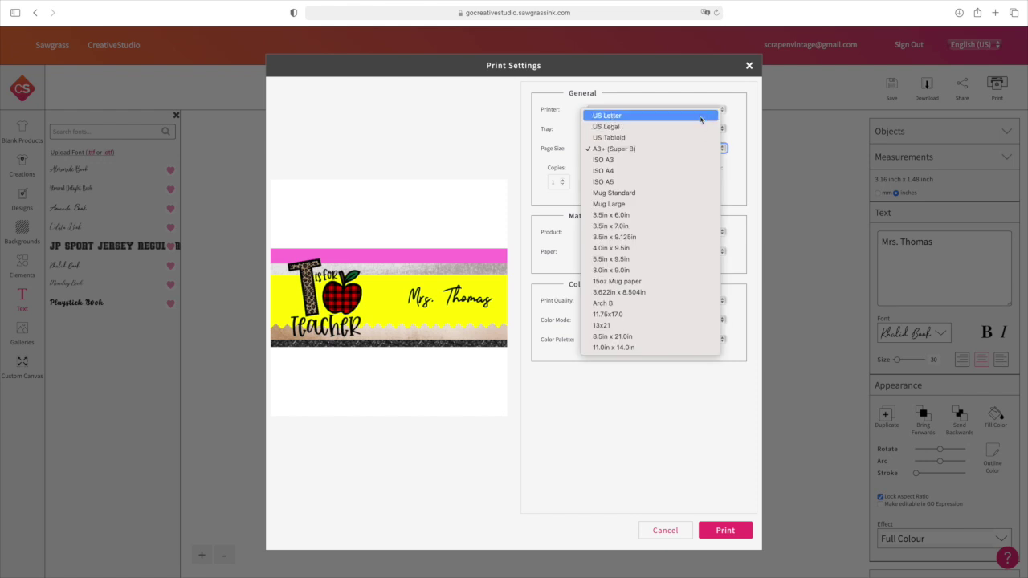
{"action": "key", "text": "Escape"}
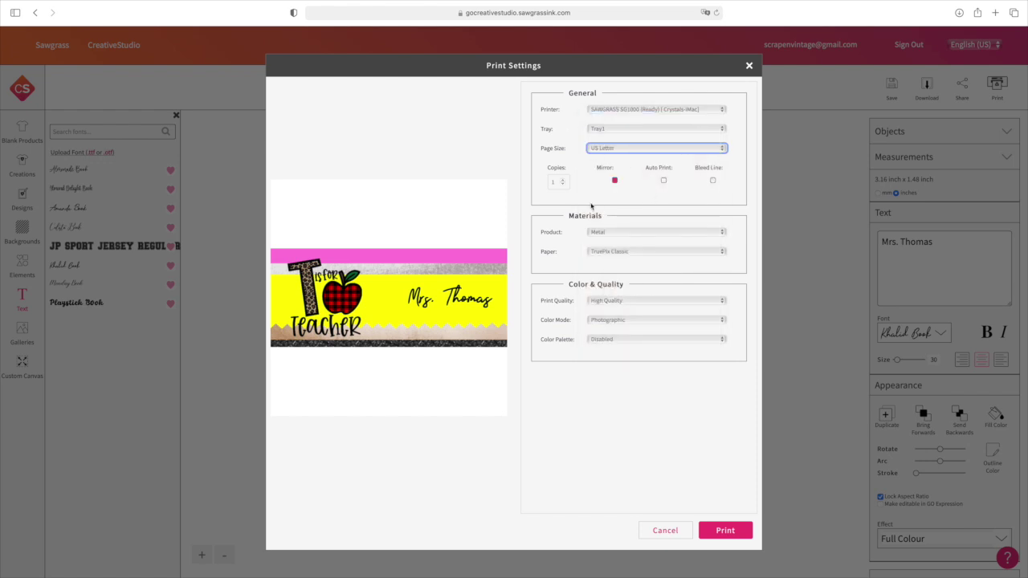
{"action": "left_click", "coordinate": [626, 233]}
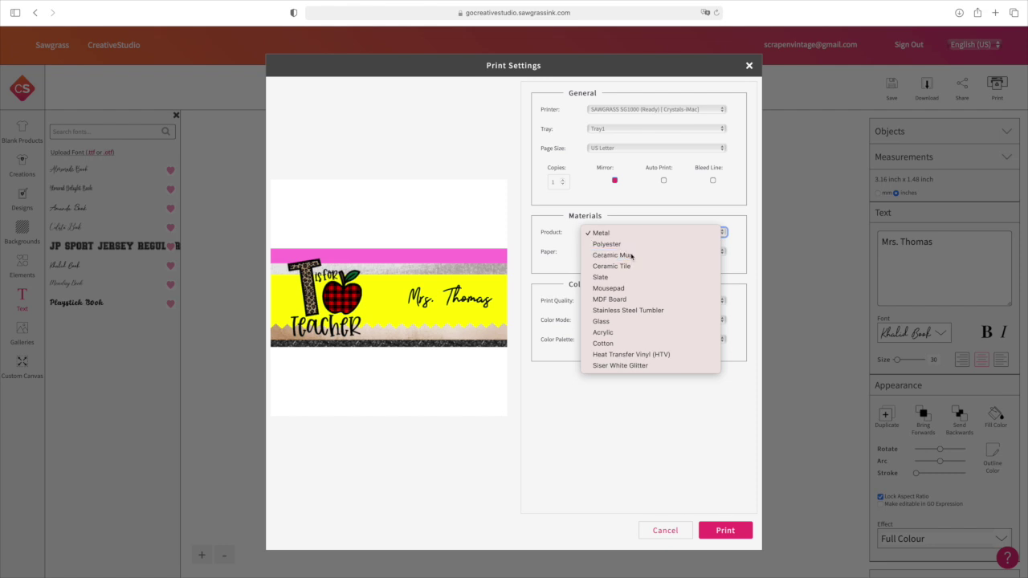
{"action": "left_click", "coordinate": [630, 256]}
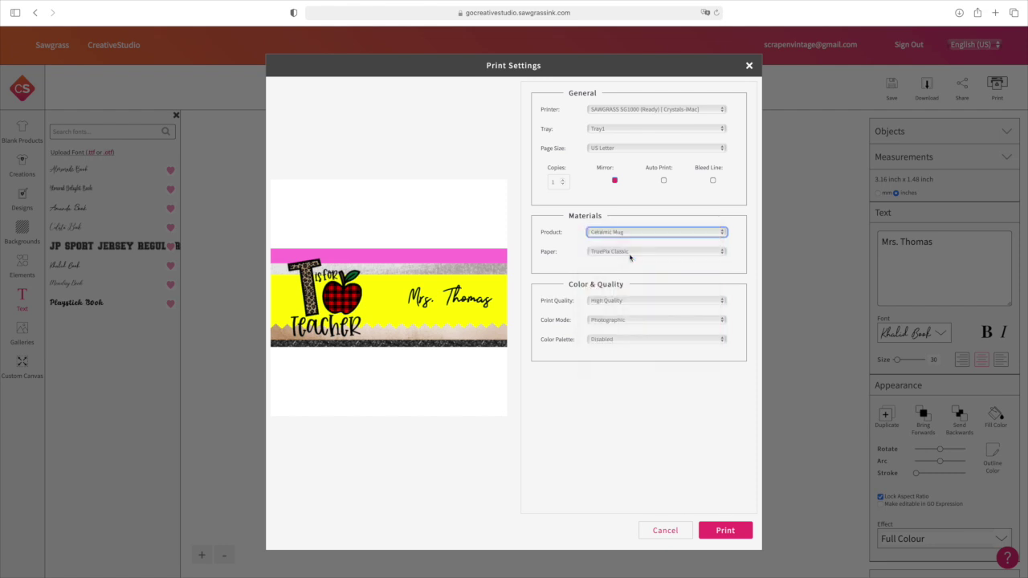
{"action": "left_click", "coordinate": [634, 320]}
{"action": "left_click", "coordinate": [621, 333]}
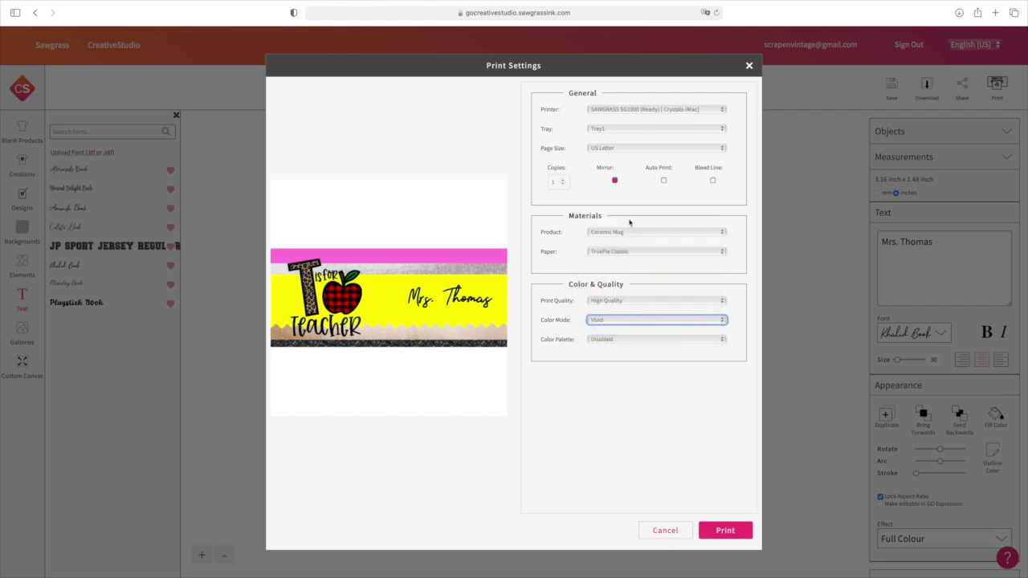
{"action": "left_click", "coordinate": [725, 530]}
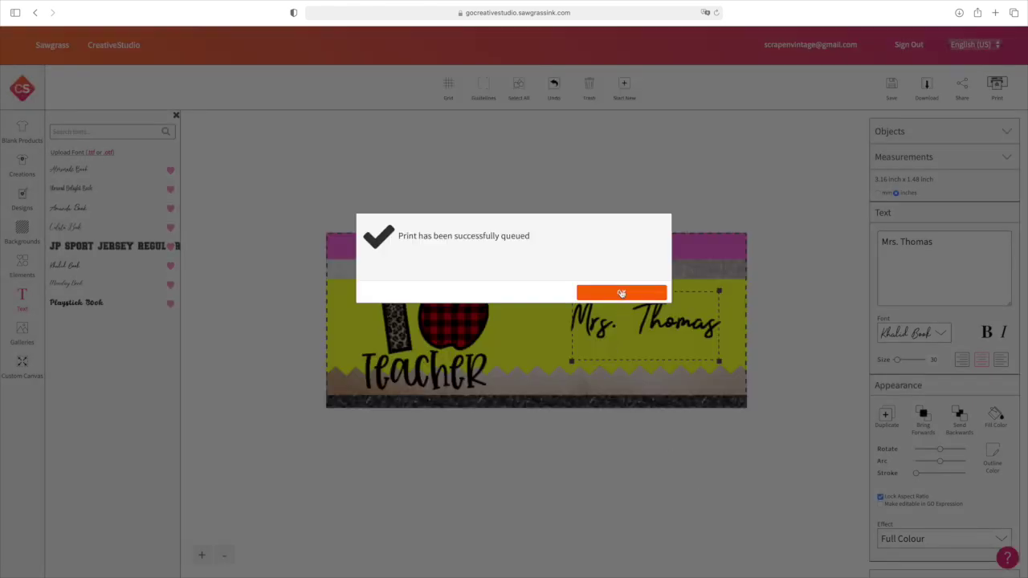
{"action": "left_click", "coordinate": [623, 293]}
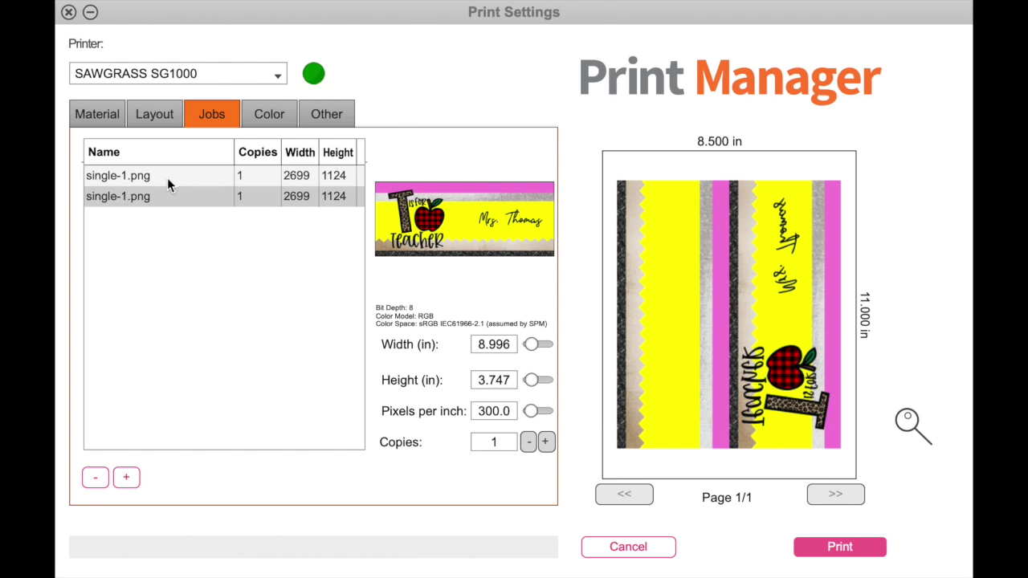
Set 0.1 inch spacing between the two wrap copies in the print layout
{"action": "left_click", "coordinate": [156, 115]}
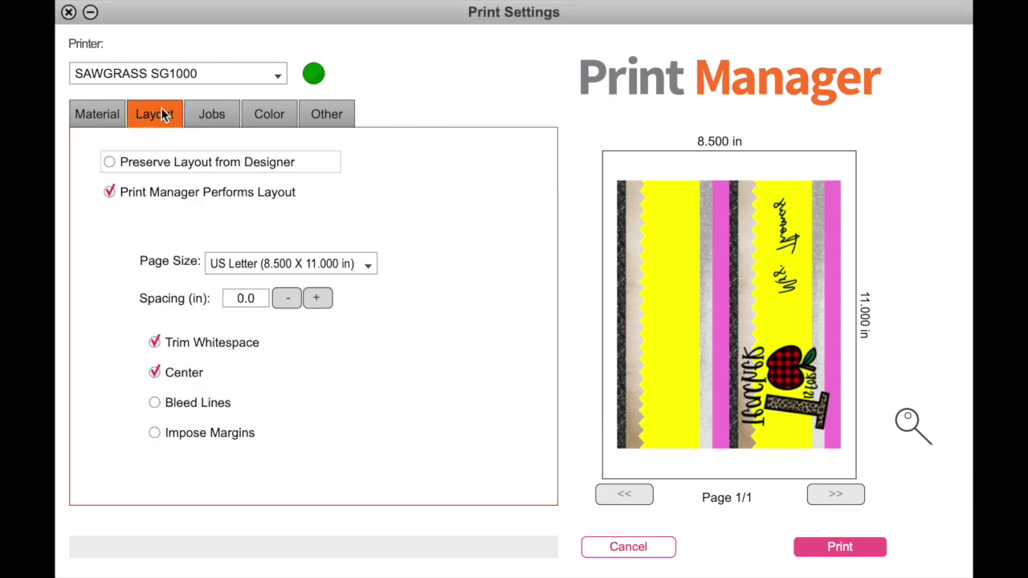
{"action": "left_click", "coordinate": [316, 304]}
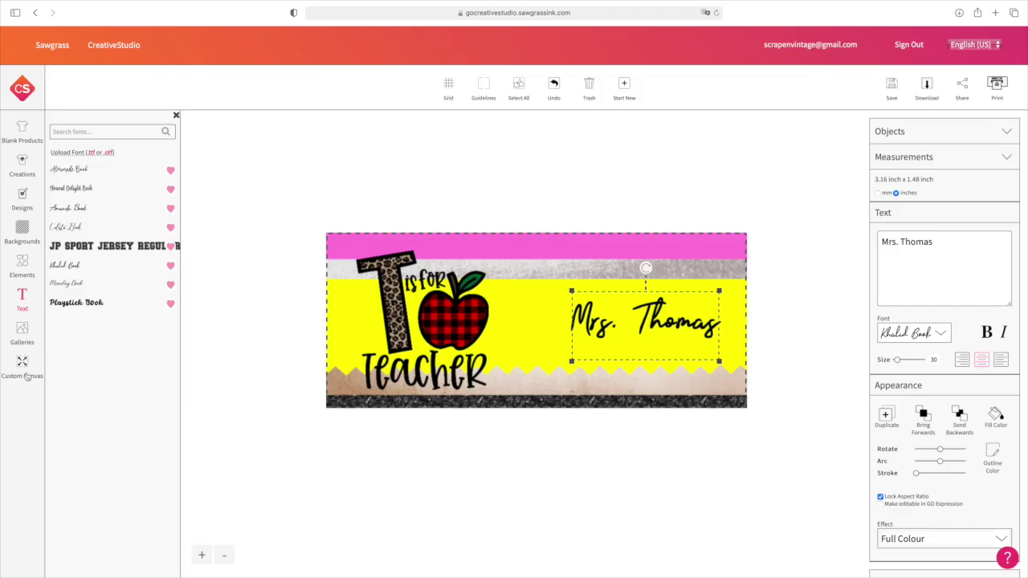
Search the blank products catalogue for 'mu'
{"action": "left_click", "coordinate": [22, 129]}
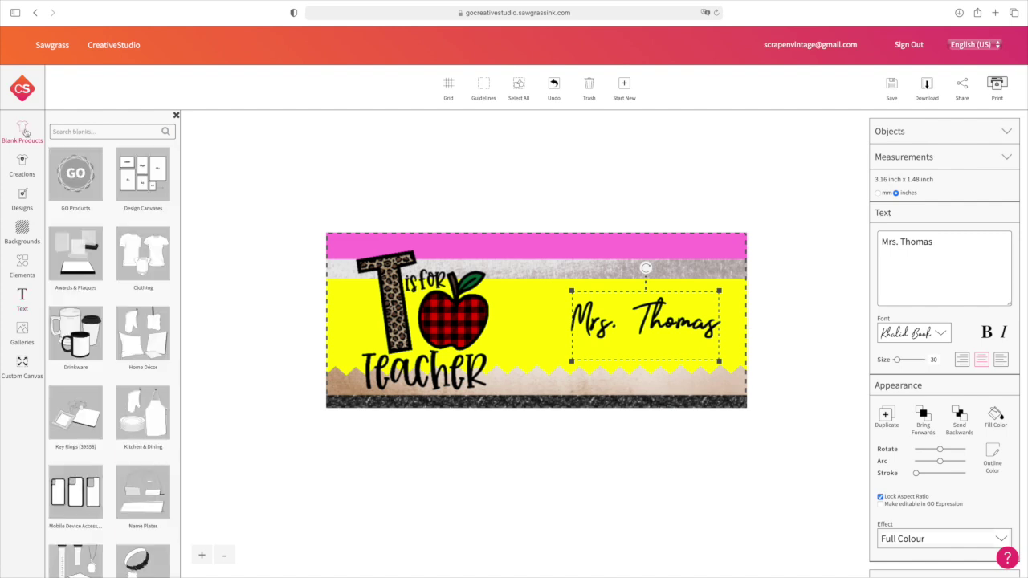
{"action": "left_click", "coordinate": [90, 129]}
{"action": "type", "text": "mug"}
{"action": "key", "text": "Return"}
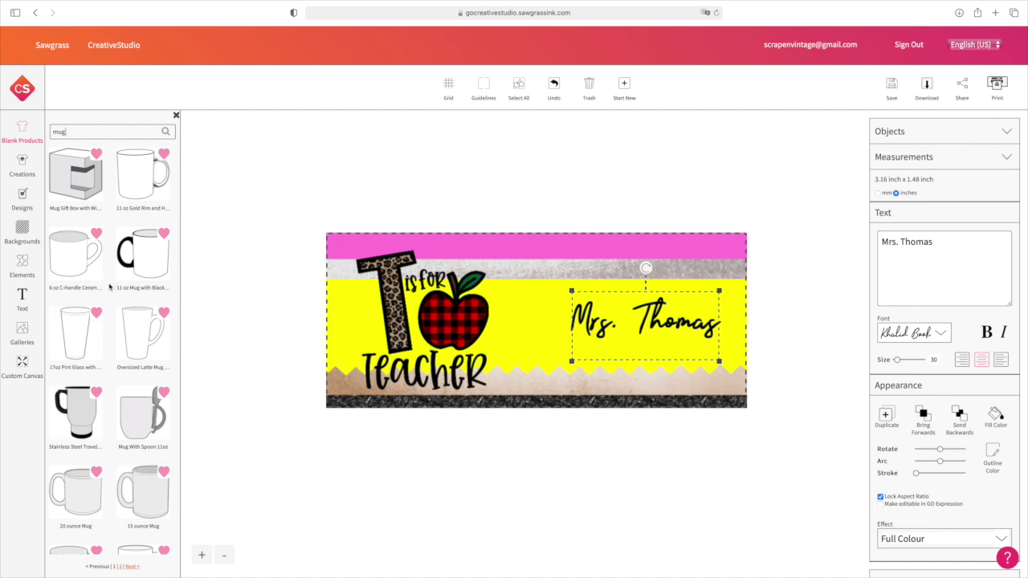
Scroll through the mug blank results, then delete the Mrs. Thomas text
{"action": "scroll", "coordinate": [110, 286], "scroll_direction": "down", "scroll_amount": 2}
{"action": "scroll", "coordinate": [110, 286], "scroll_direction": "down", "scroll_amount": 2}
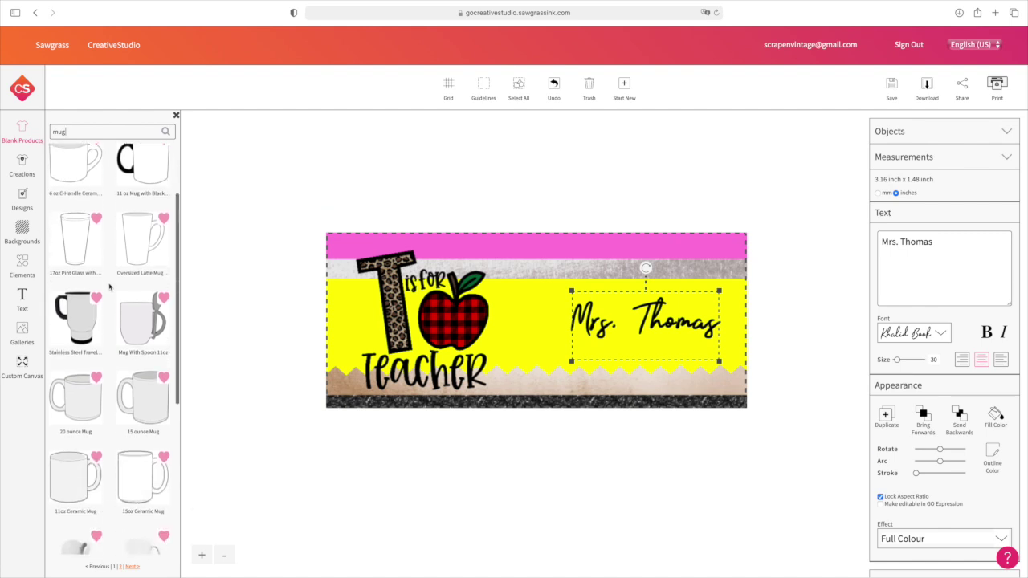
{"action": "scroll", "coordinate": [110, 285], "scroll_direction": "down", "scroll_amount": 2}
{"action": "scroll", "coordinate": [110, 288], "scroll_direction": "down", "scroll_amount": 1}
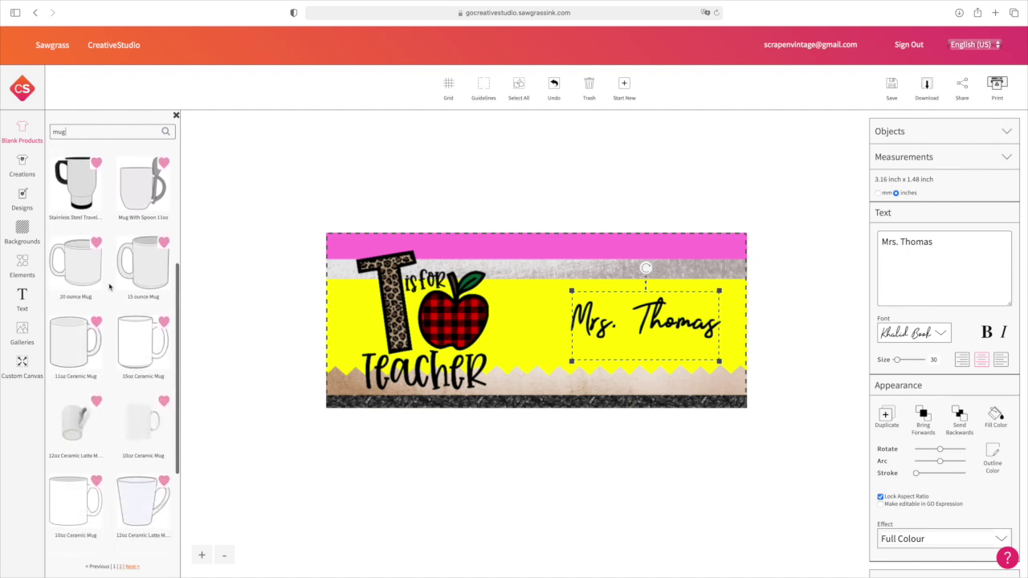
{"action": "scroll", "coordinate": [104, 299], "scroll_direction": "down", "scroll_amount": 1}
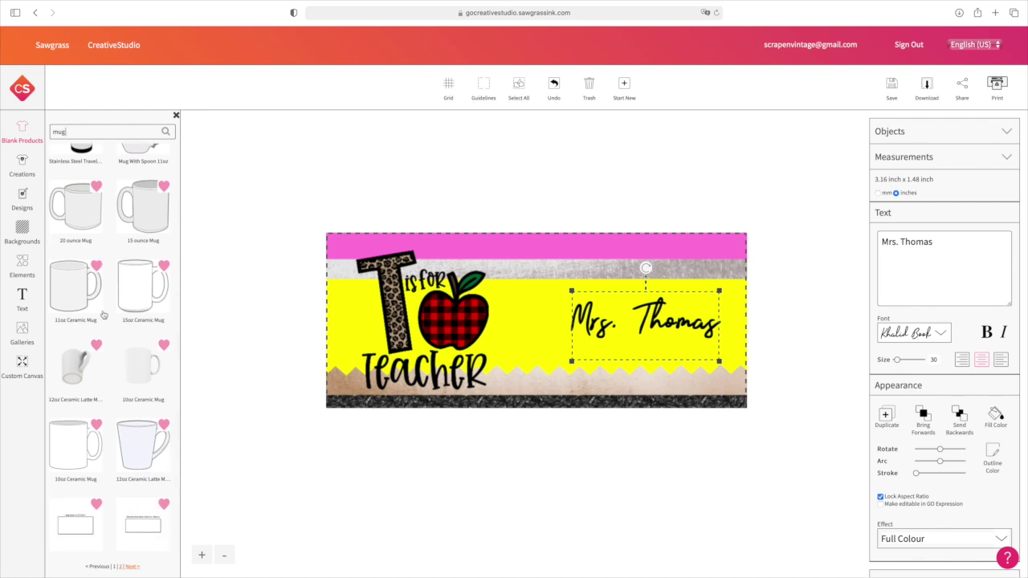
{"action": "scroll", "coordinate": [103, 315], "scroll_direction": "down", "scroll_amount": 1}
{"action": "scroll", "coordinate": [103, 315], "scroll_direction": "down", "scroll_amount": 1}
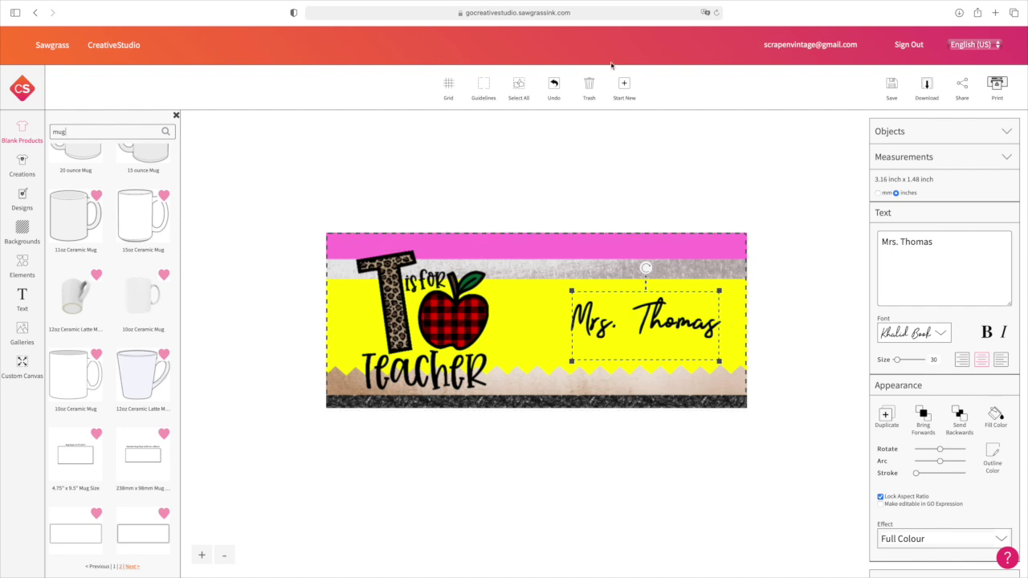
{"action": "left_click", "coordinate": [591, 88]}
Delete the pencil background and enlarge the T is for Teacher graphic to canvas height, nudged left
{"action": "left_click", "coordinate": [591, 87]}
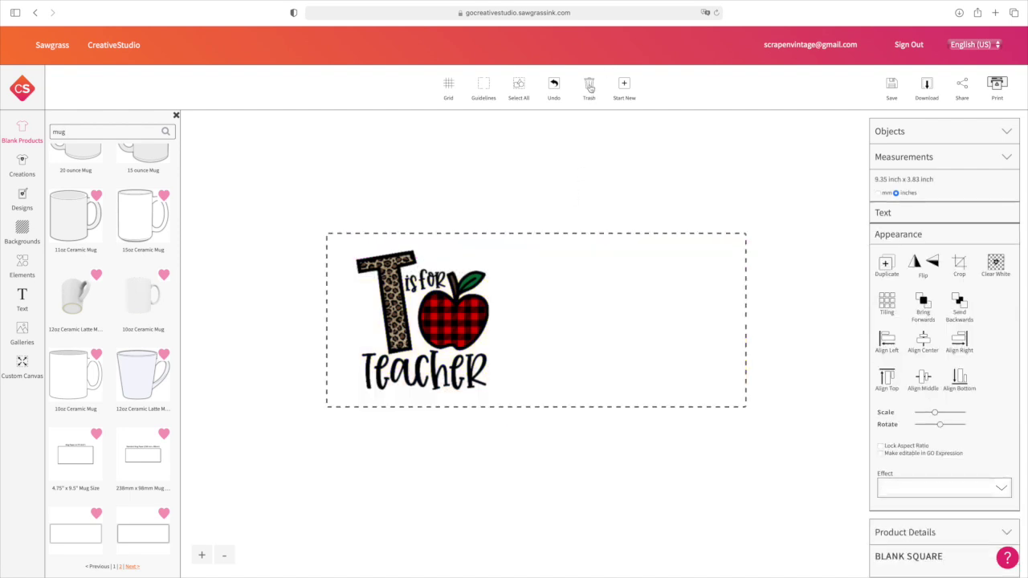
{"action": "left_click", "coordinate": [452, 374]}
{"action": "left_click", "coordinate": [429, 342]}
{"action": "left_click_drag", "start_coordinate": [491, 253], "coordinate": [478, 261]}
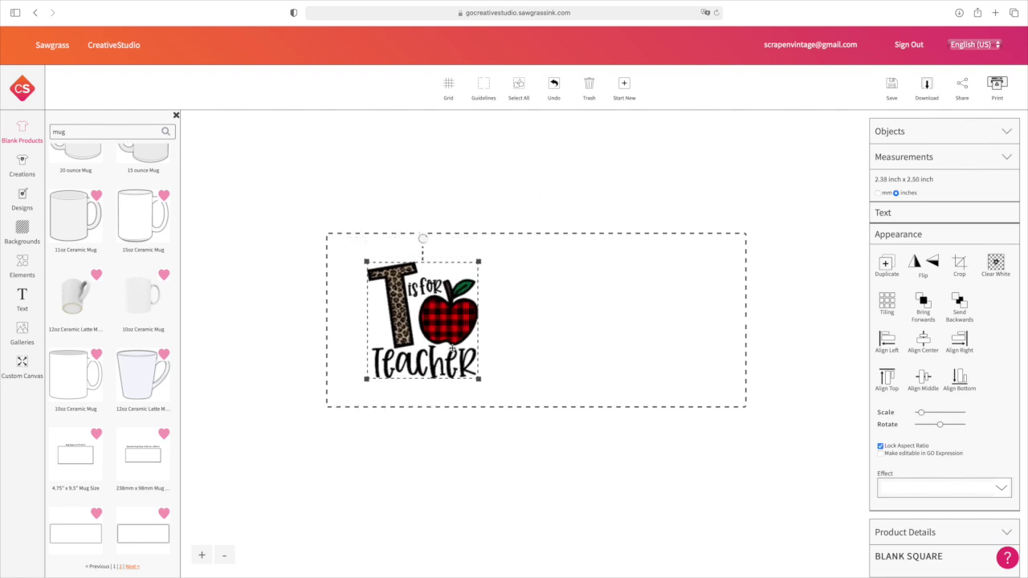
{"action": "left_click_drag", "start_coordinate": [478, 261], "coordinate": [526, 225]}
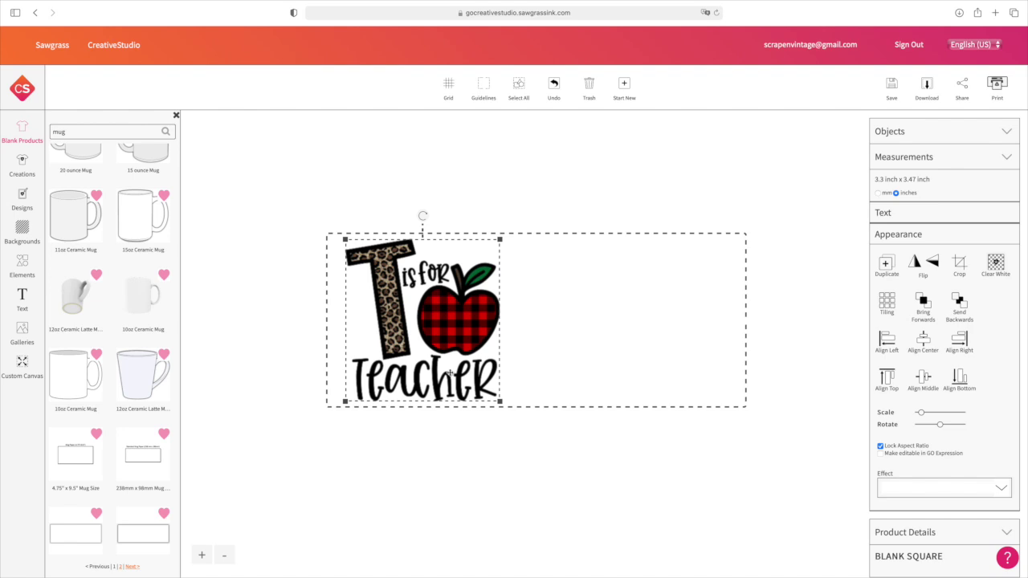
{"action": "left_click_drag", "start_coordinate": [450, 373], "coordinate": [447, 373]}
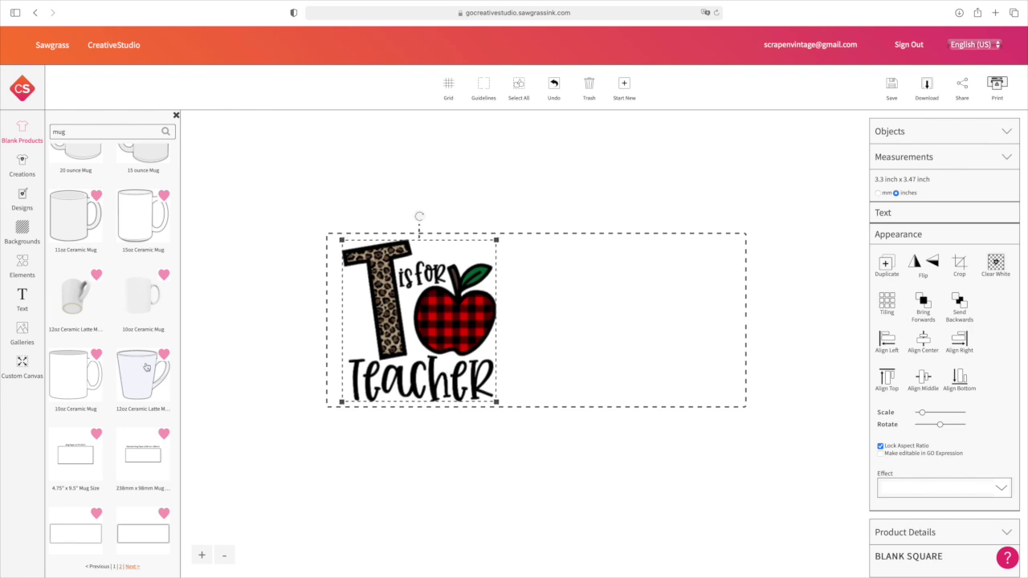
Go to the saved design images folder in the image galleries
{"action": "left_click", "coordinate": [25, 335]}
{"action": "left_click", "coordinate": [69, 274]}
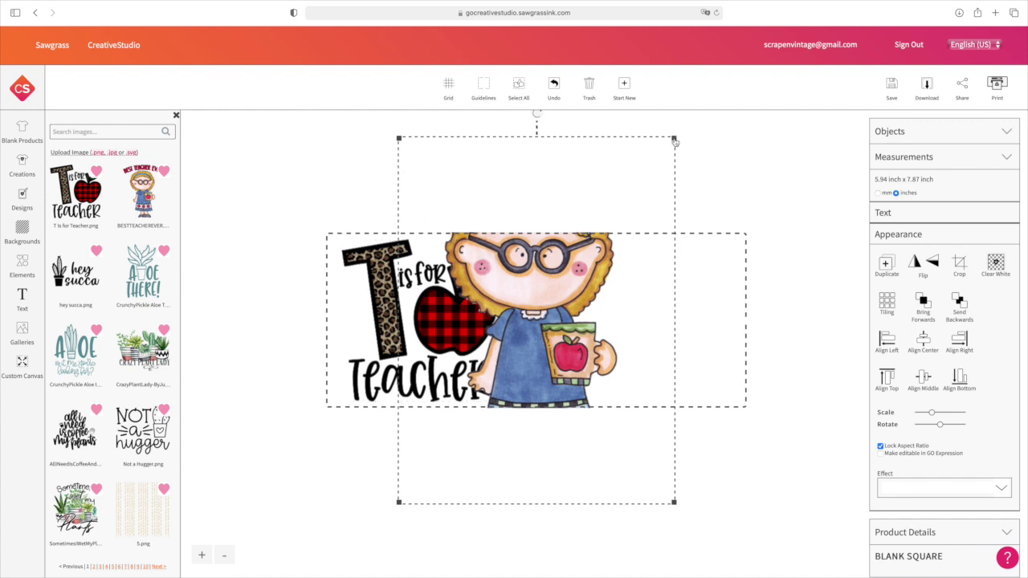
Shrink the Best Teacher Ever girl and line her up beside the T graphic
{"action": "left_click_drag", "start_coordinate": [675, 139], "coordinate": [596, 240]}
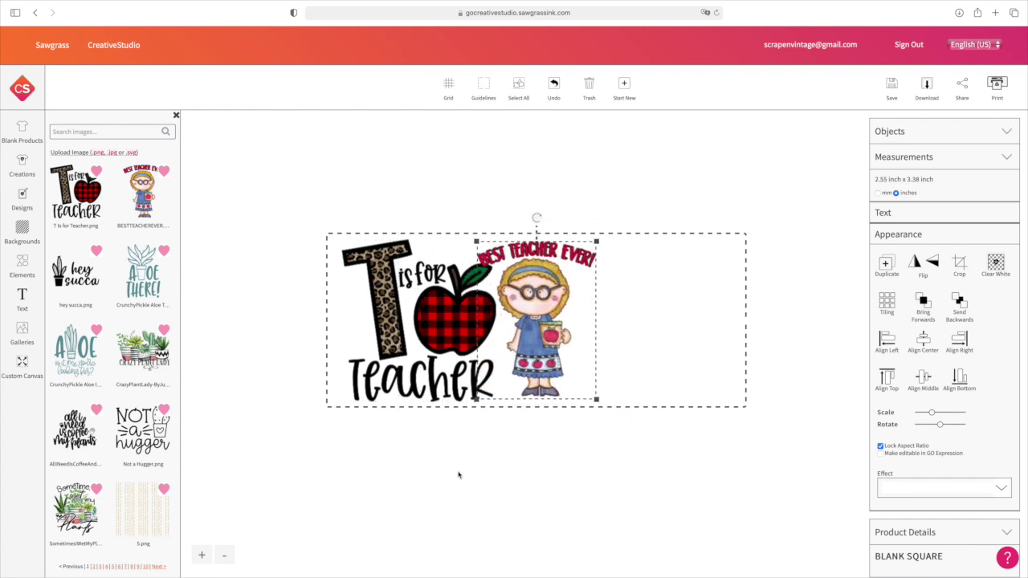
{"action": "left_click_drag", "start_coordinate": [568, 345], "coordinate": [700, 344]}
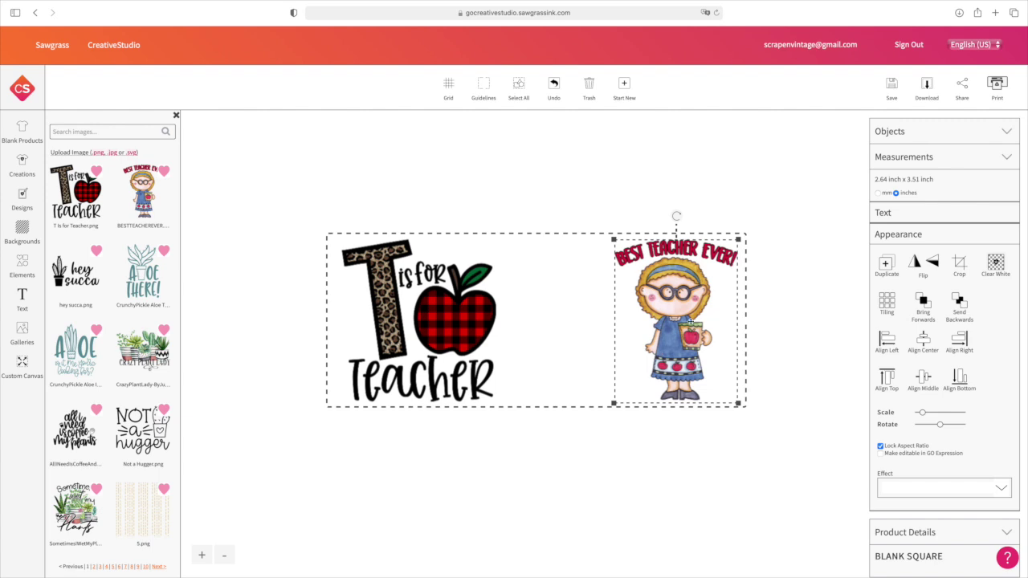
{"action": "left_click_drag", "start_coordinate": [682, 325], "coordinate": [569, 328]}
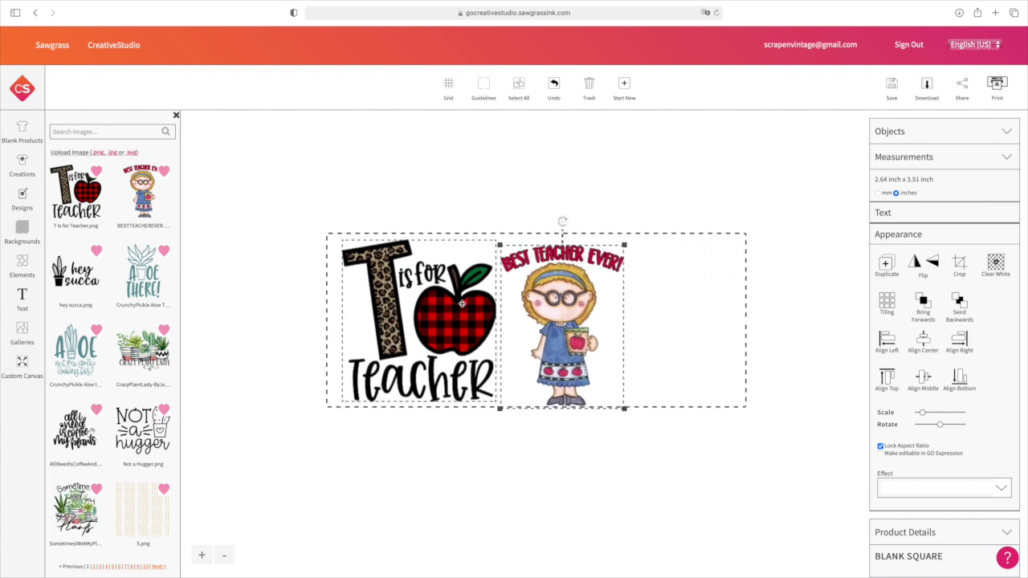
{"action": "left_click_drag", "start_coordinate": [455, 291], "coordinate": [443, 289]}
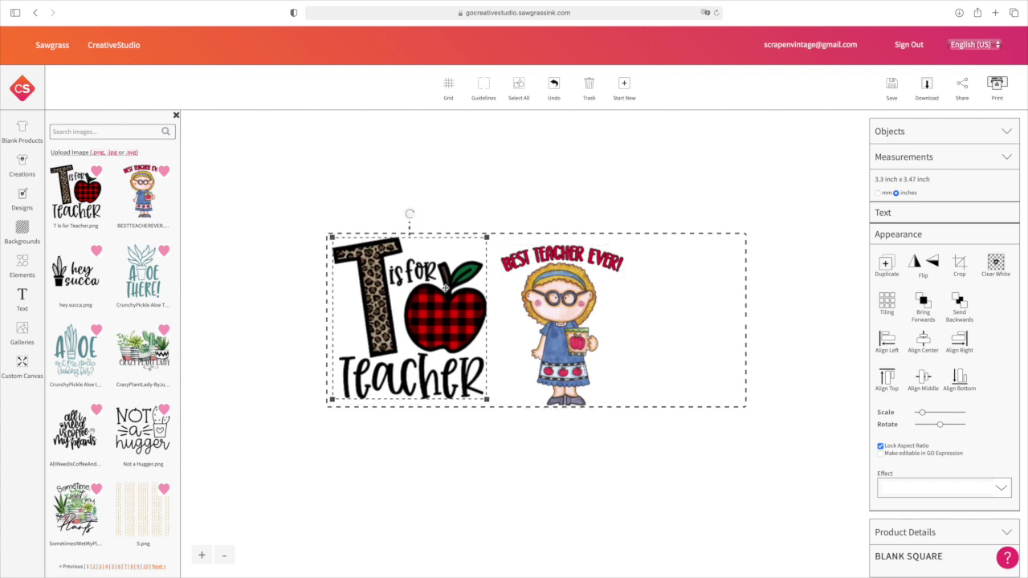
{"action": "left_click_drag", "start_coordinate": [539, 295], "coordinate": [527, 294]}
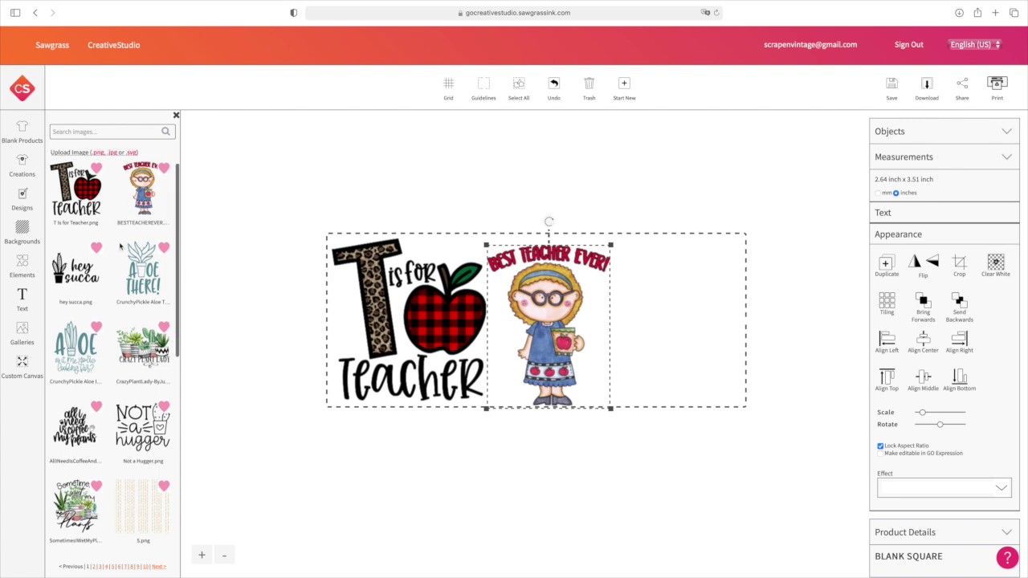
Add the 'Sometimes I wet my plants' design, sized to canvas height at the right end
{"action": "scroll", "coordinate": [149, 450], "scroll_direction": "down", "scroll_amount": 1}
{"action": "left_click", "coordinate": [84, 477]}
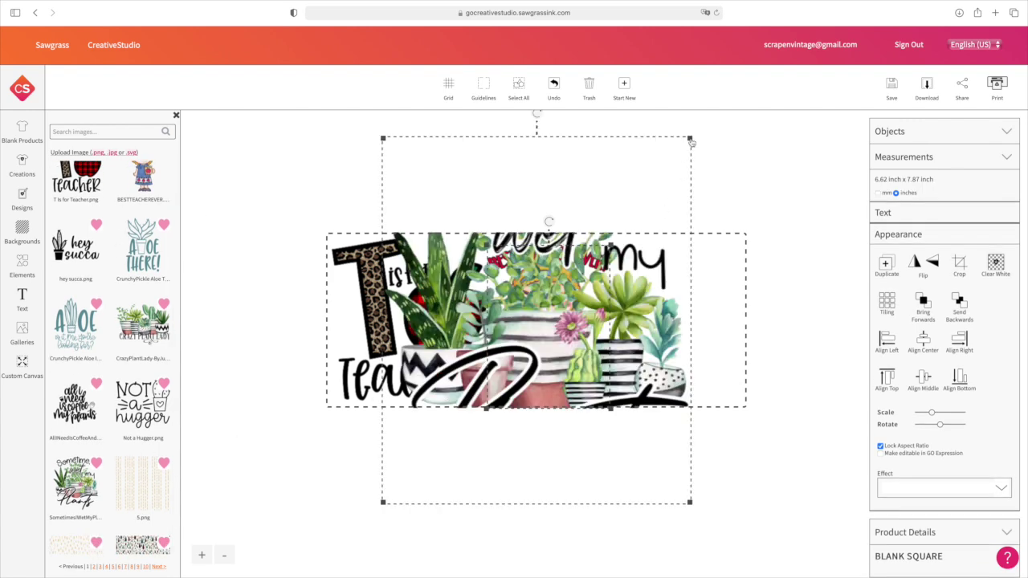
{"action": "left_click_drag", "start_coordinate": [690, 142], "coordinate": [606, 239]}
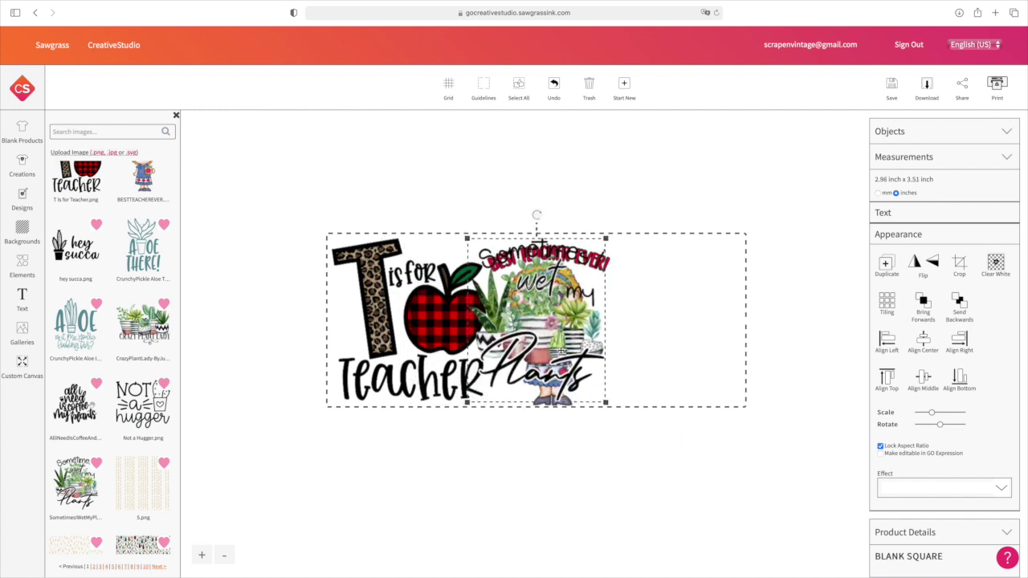
{"action": "left_click_drag", "start_coordinate": [476, 377], "coordinate": [611, 377]}
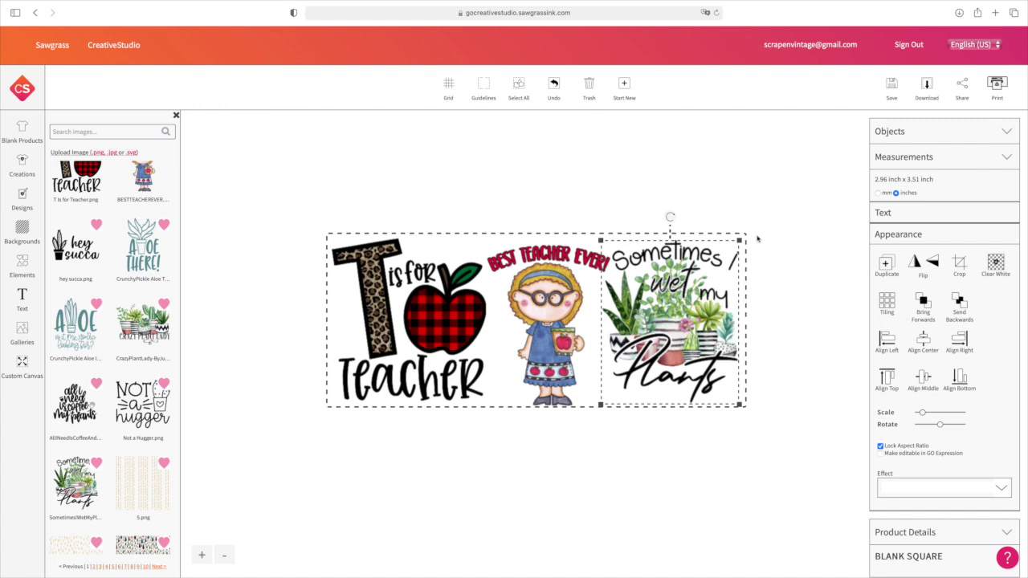
{"action": "left_click_drag", "start_coordinate": [739, 240], "coordinate": [737, 242]}
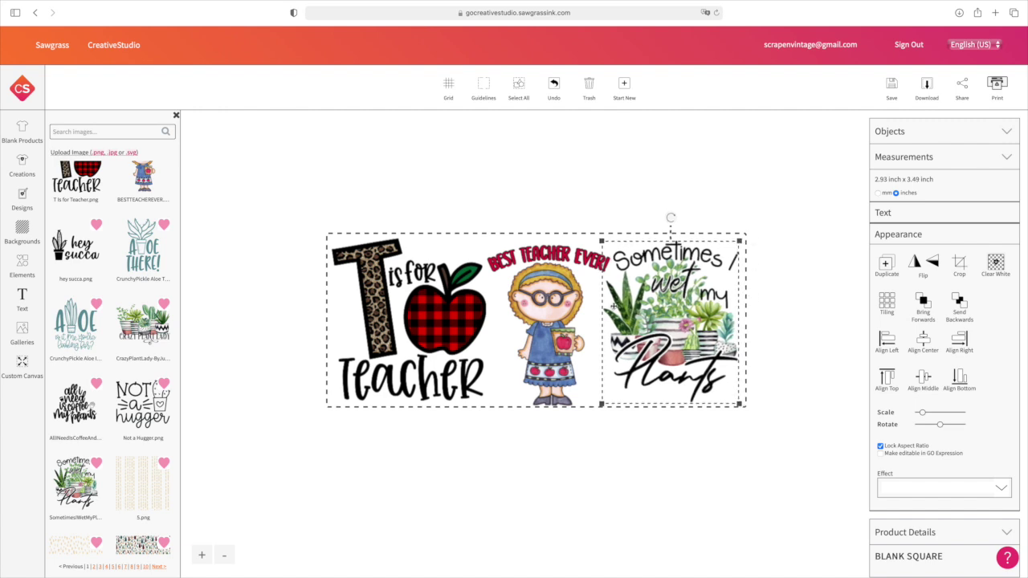
{"action": "left_click", "coordinate": [531, 301]}
{"action": "left_click", "coordinate": [455, 304]}
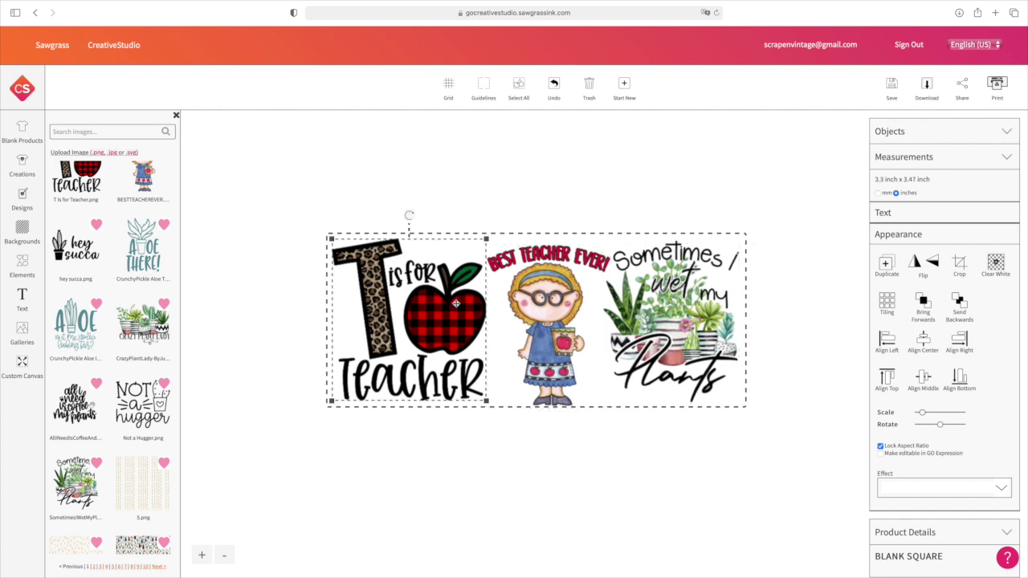
{"action": "left_click", "coordinate": [1001, 88]}
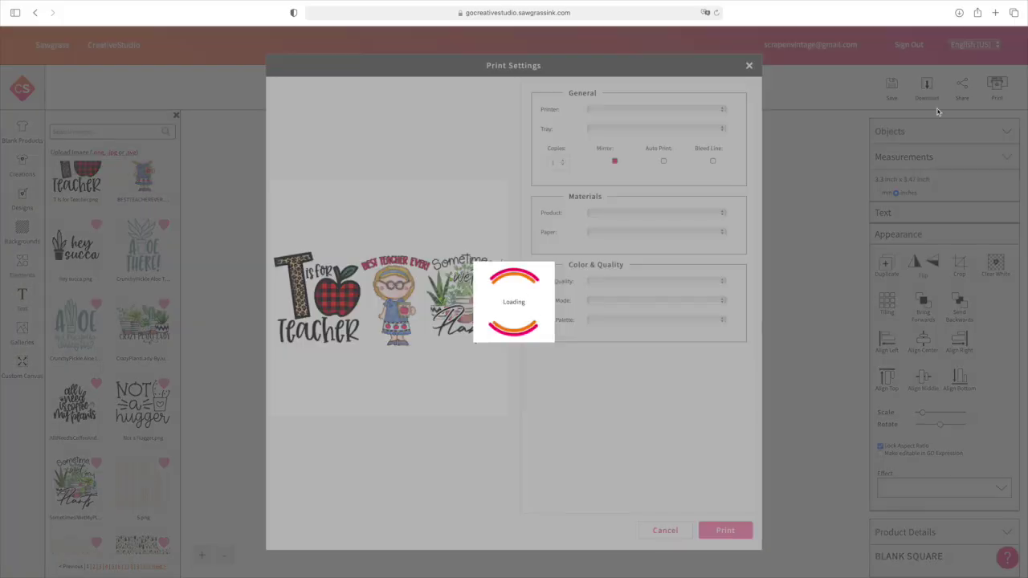